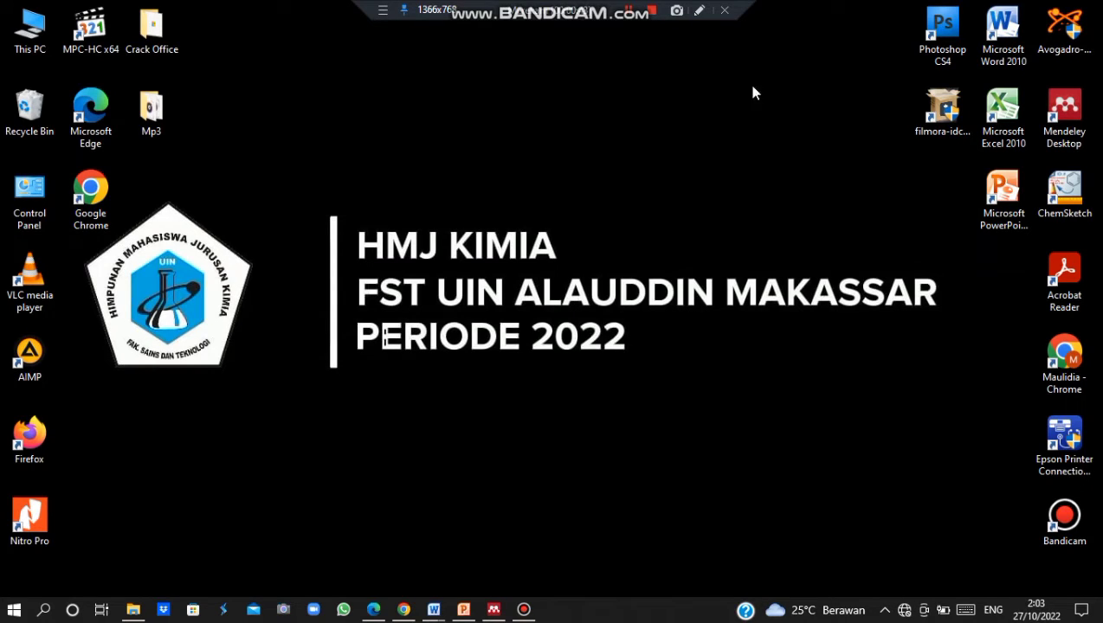
# - Launch Word 2010 with a blank document, maximize the window and zoom the page to 70%
pyautogui.click(1012, 45)
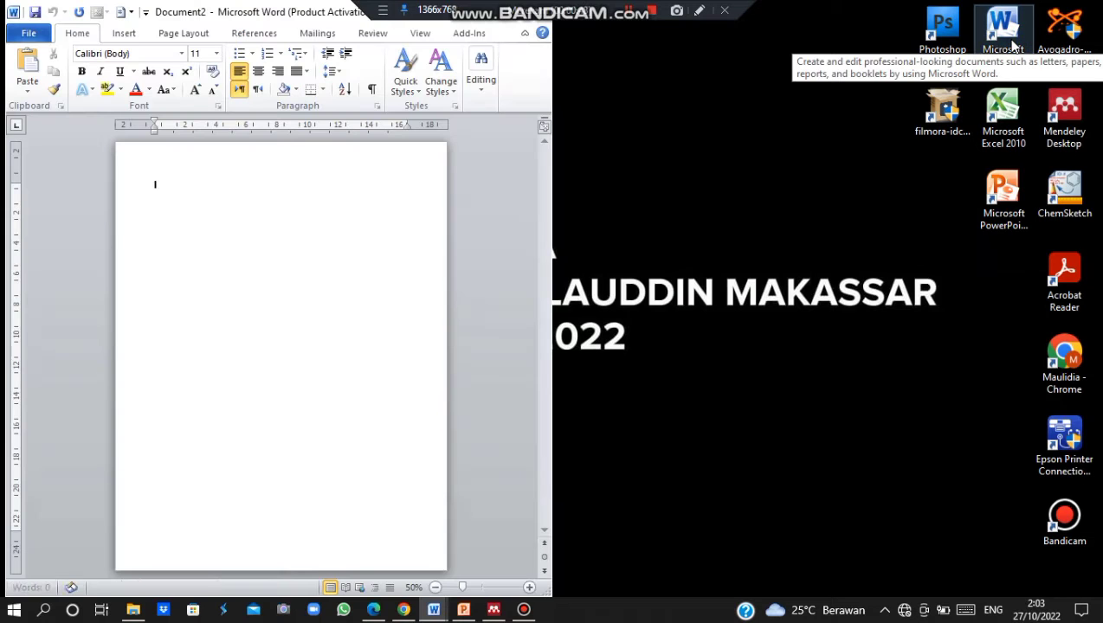
pyautogui.moveTo(305, 16); pyautogui.dragTo(352, 69)
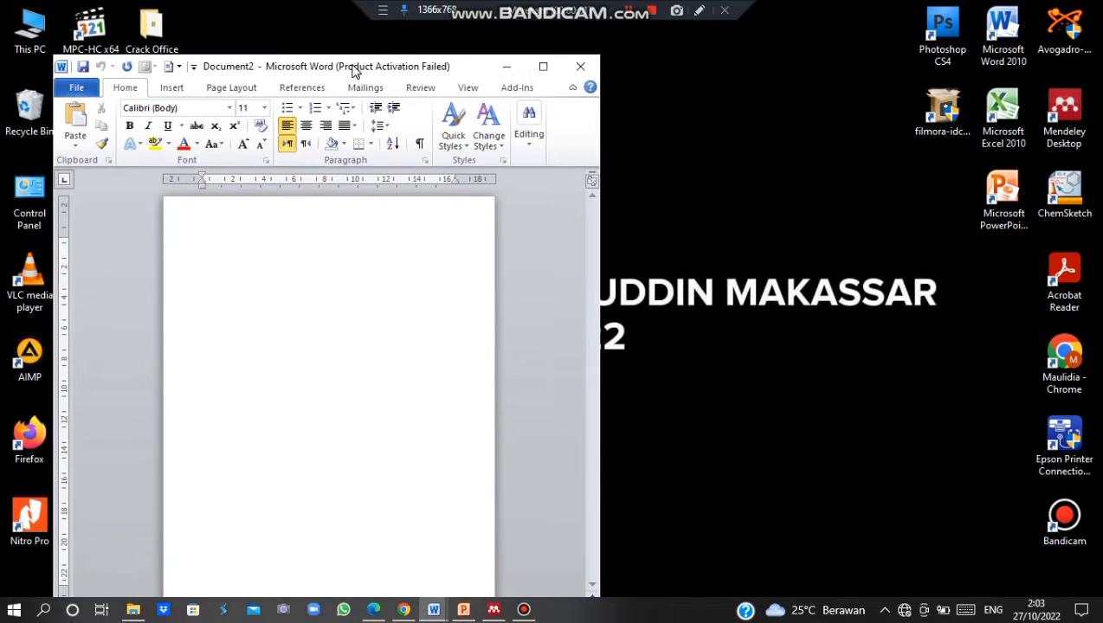
pyautogui.click(539, 69)
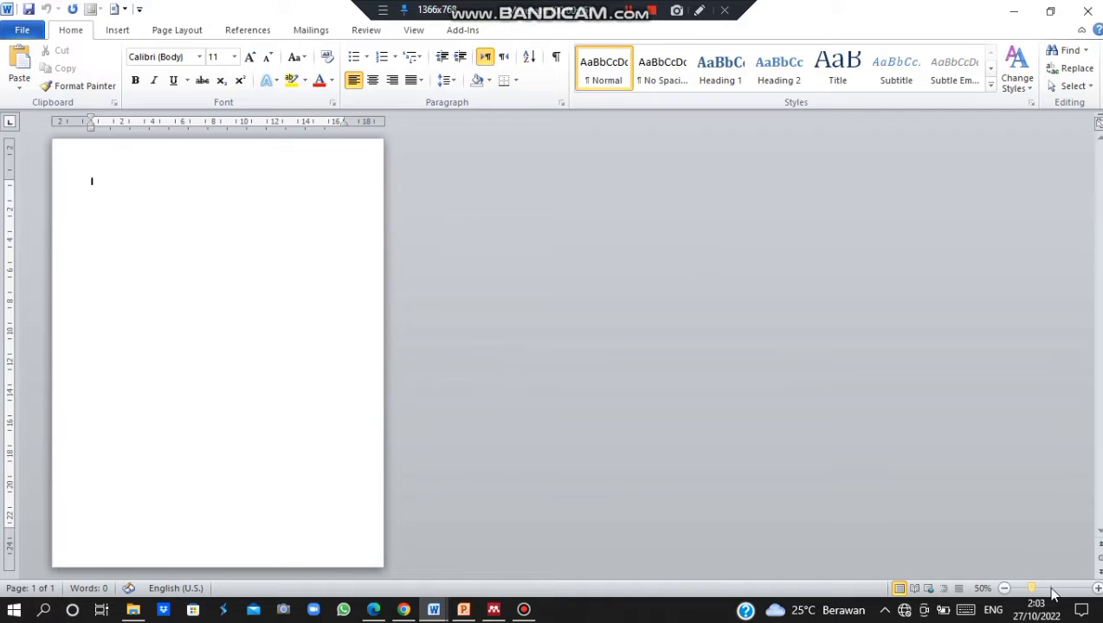
pyautogui.click(1097, 589)
pyautogui.click(1098, 589)
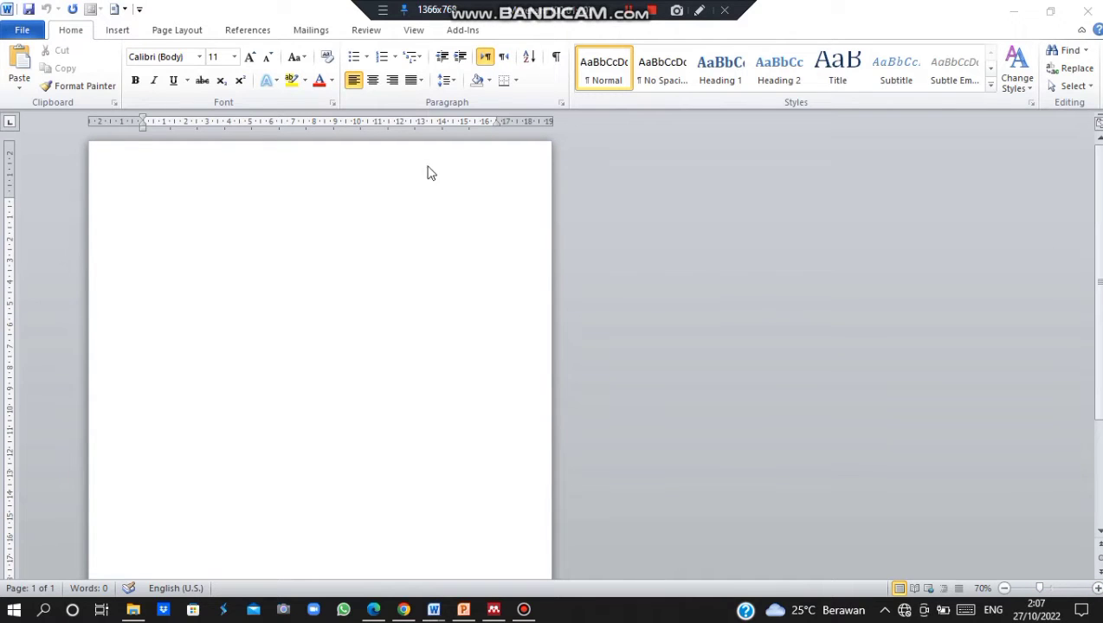
pyautogui.click(430, 173)
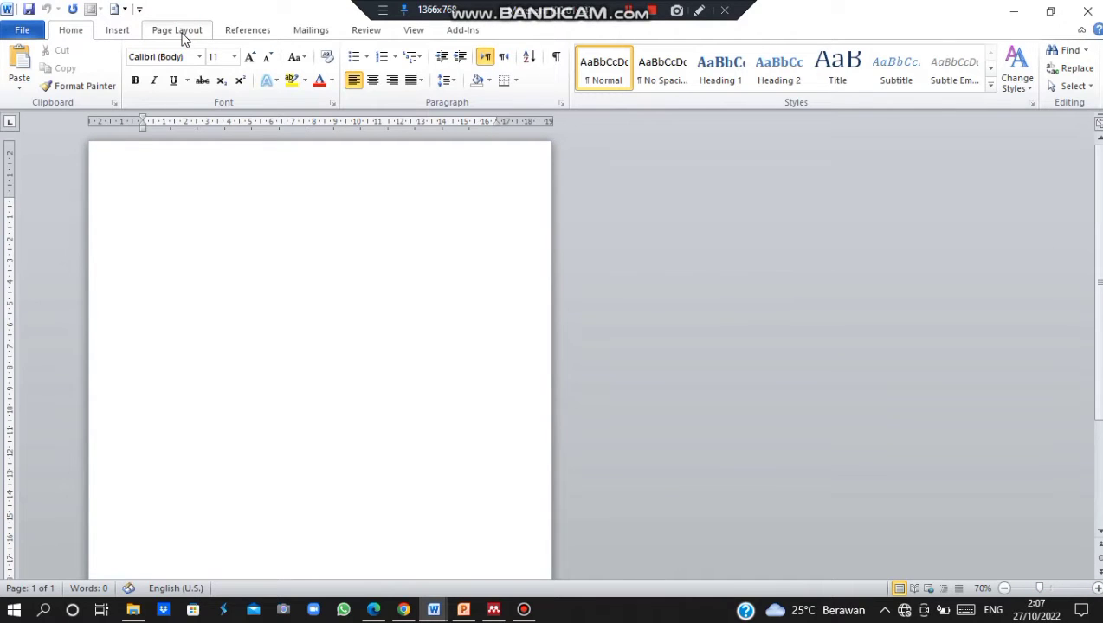
# - Open the Custom Watermark dialog from the Page Layout Watermark menu
pyautogui.click(181, 32)
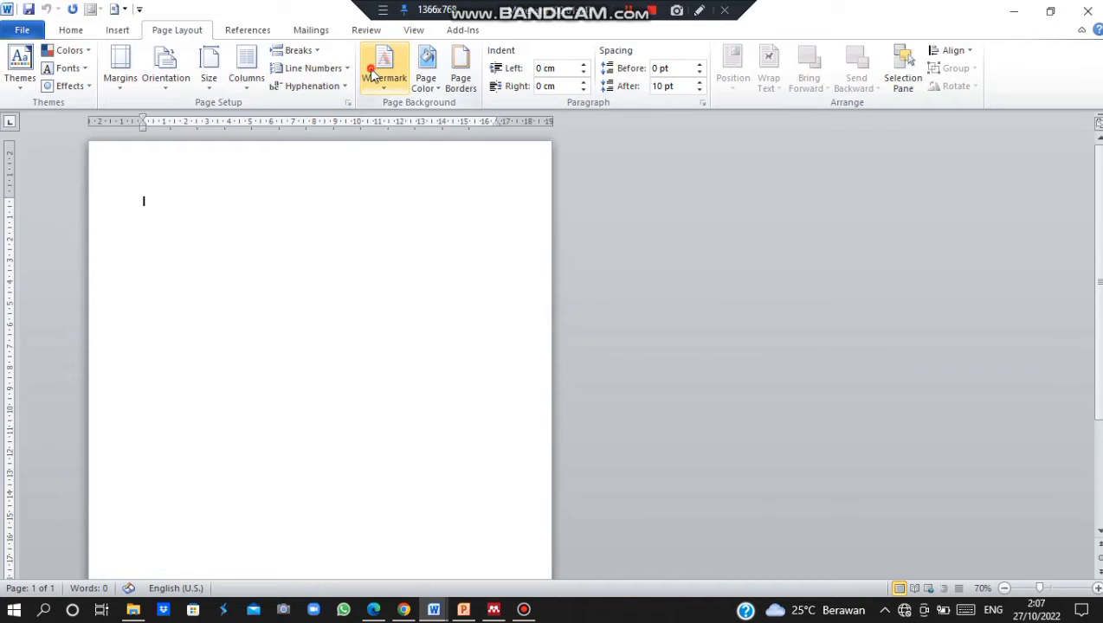
pyautogui.click(371, 69)
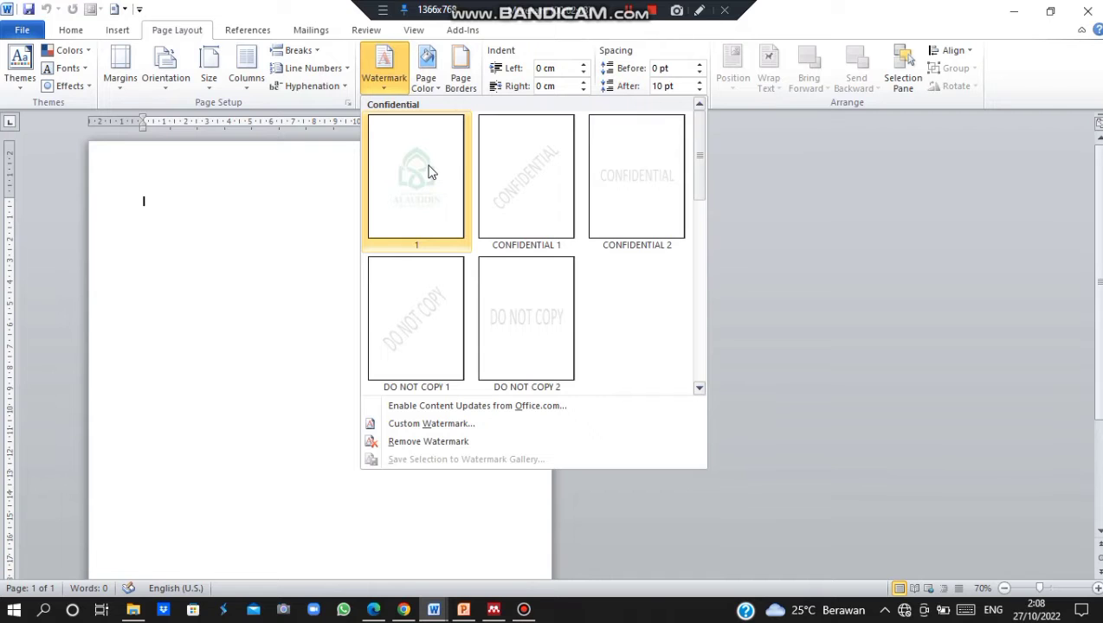
pyautogui.click(425, 424)
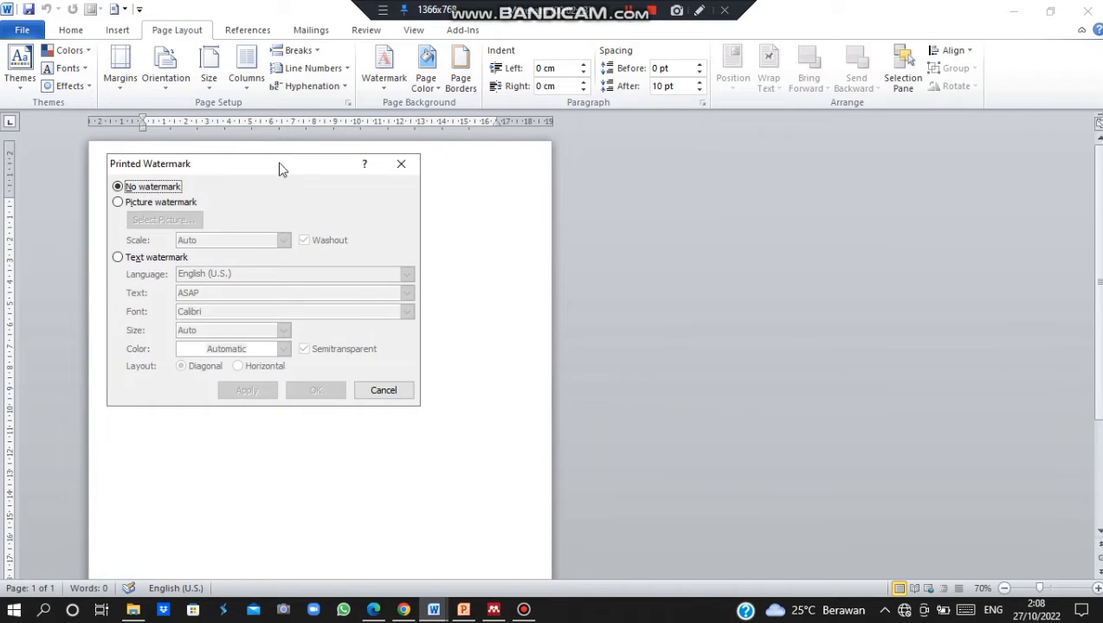
# - Apply the Logo-UIN-Alauddin image as a washed-out picture watermark at 100% scale
pyautogui.moveTo(278, 169); pyautogui.dragTo(534, 155)
pyautogui.click(374, 191)
pyautogui.click(409, 207)
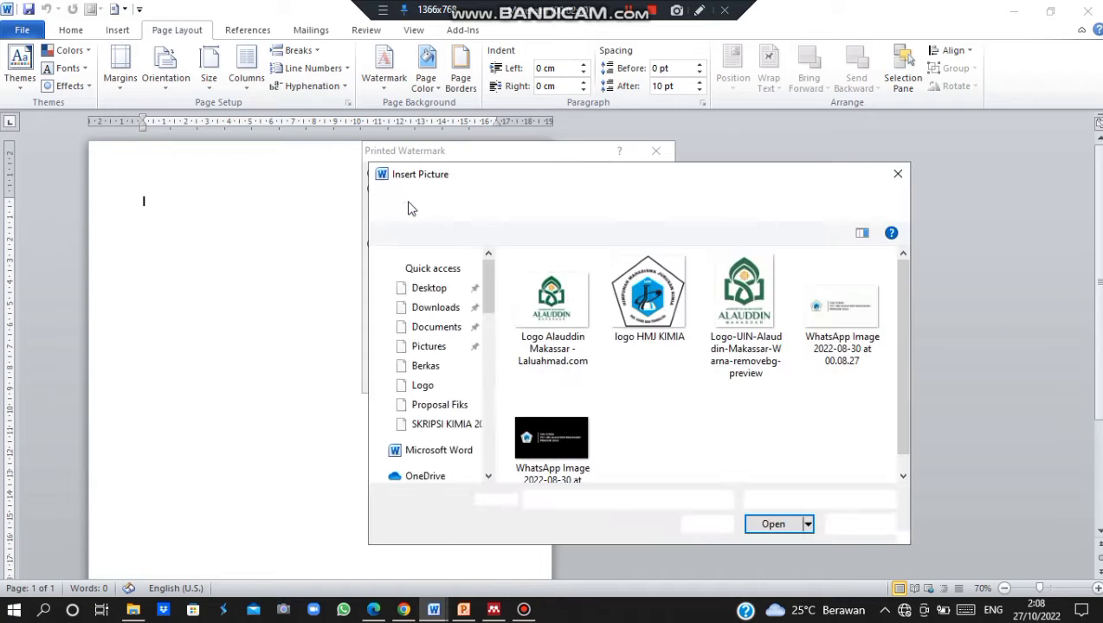
pyautogui.click(715, 288)
pyautogui.click(762, 528)
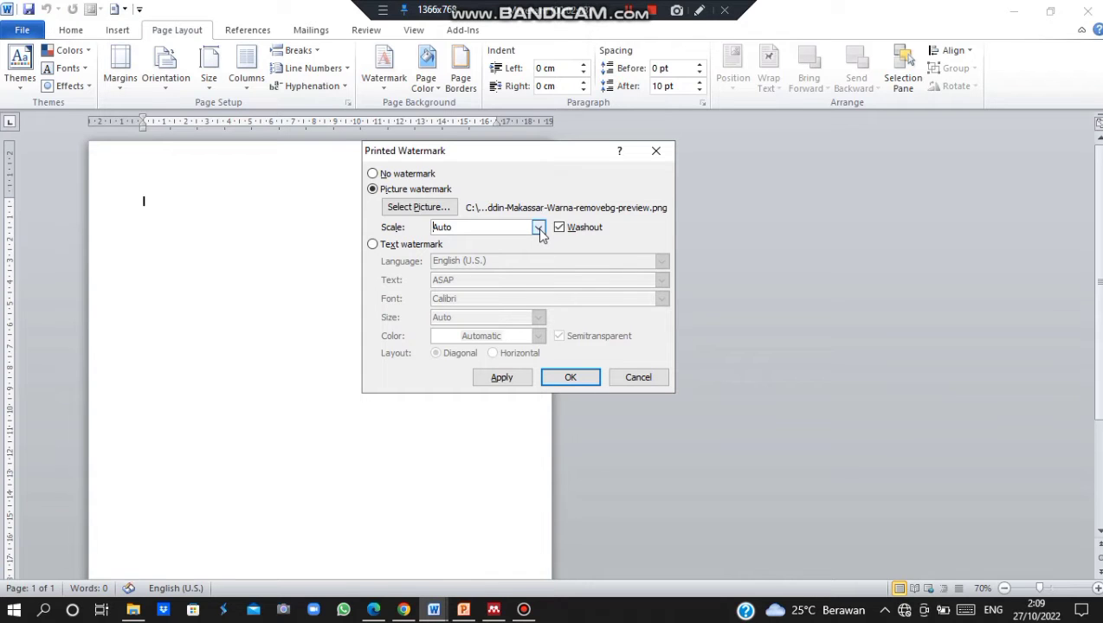
pyautogui.click(538, 228)
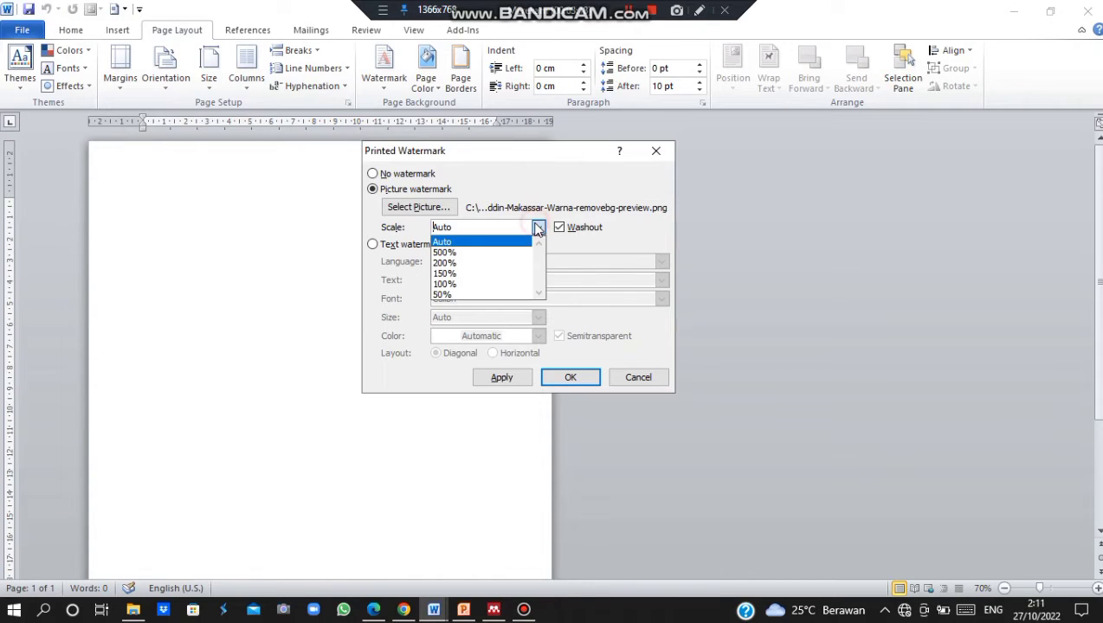
pyautogui.click(511, 285)
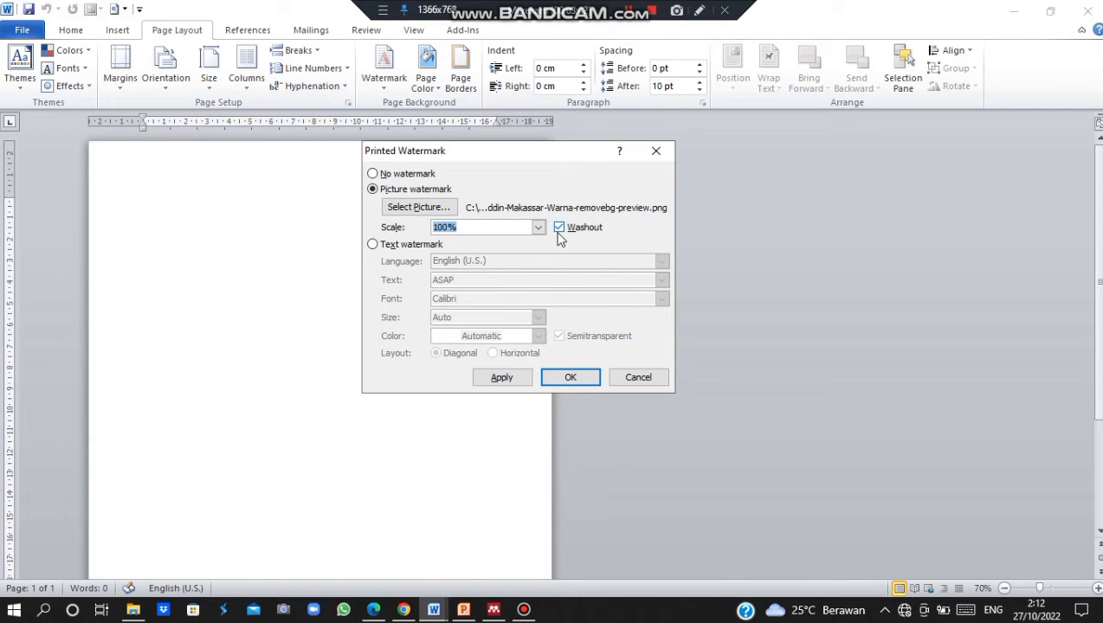
pyautogui.click(560, 381)
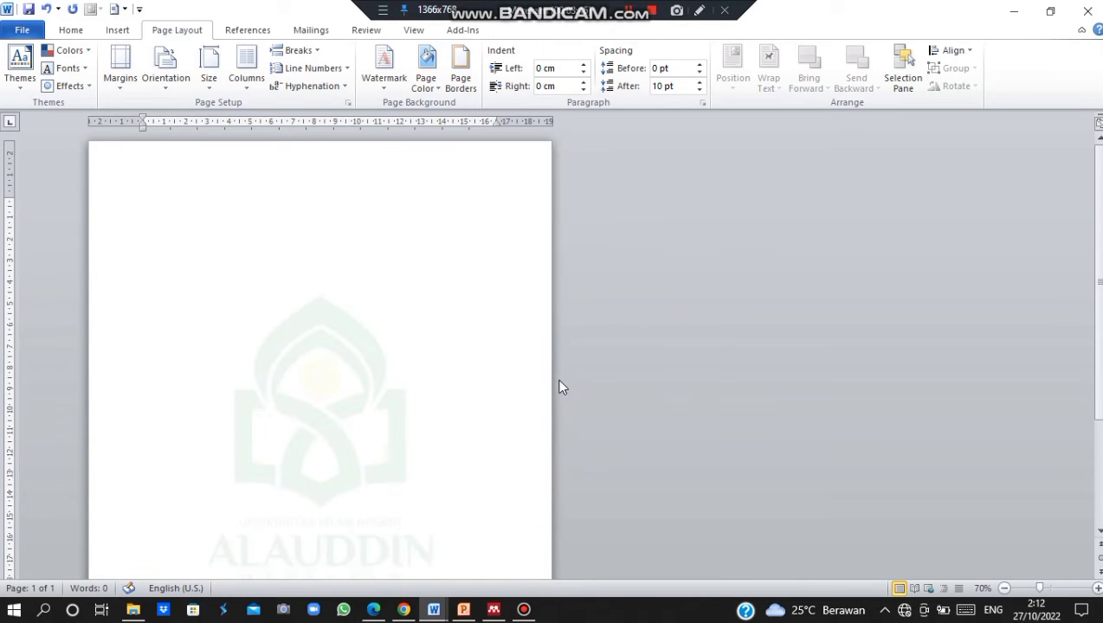
pyautogui.scroll(-3, 520, 384)
pyautogui.scroll(2, 521, 385)
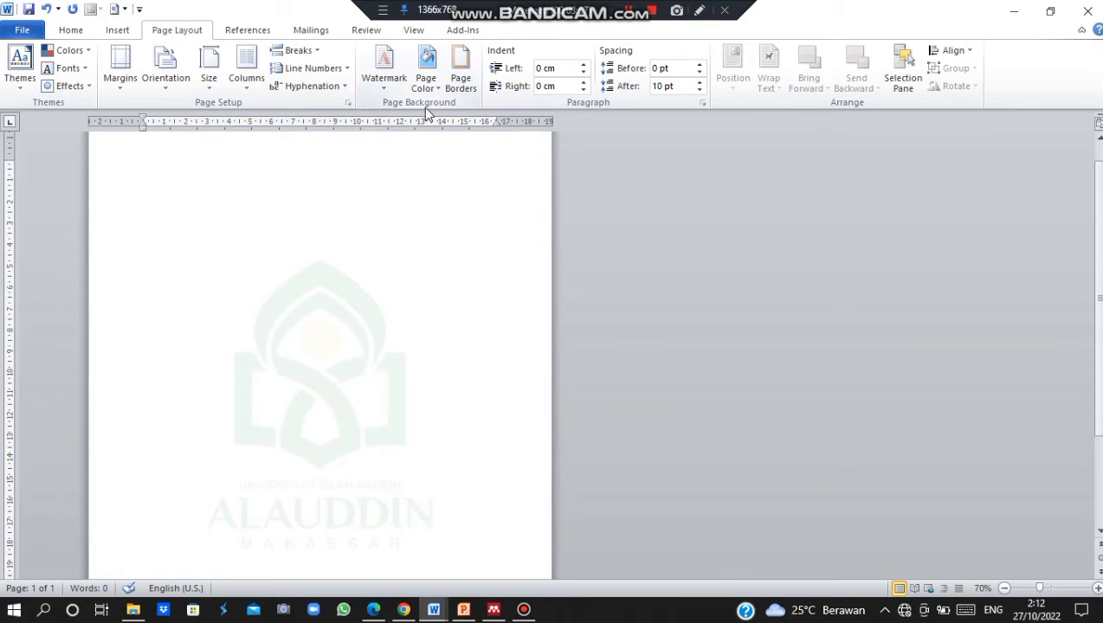
pyautogui.click(385, 77)
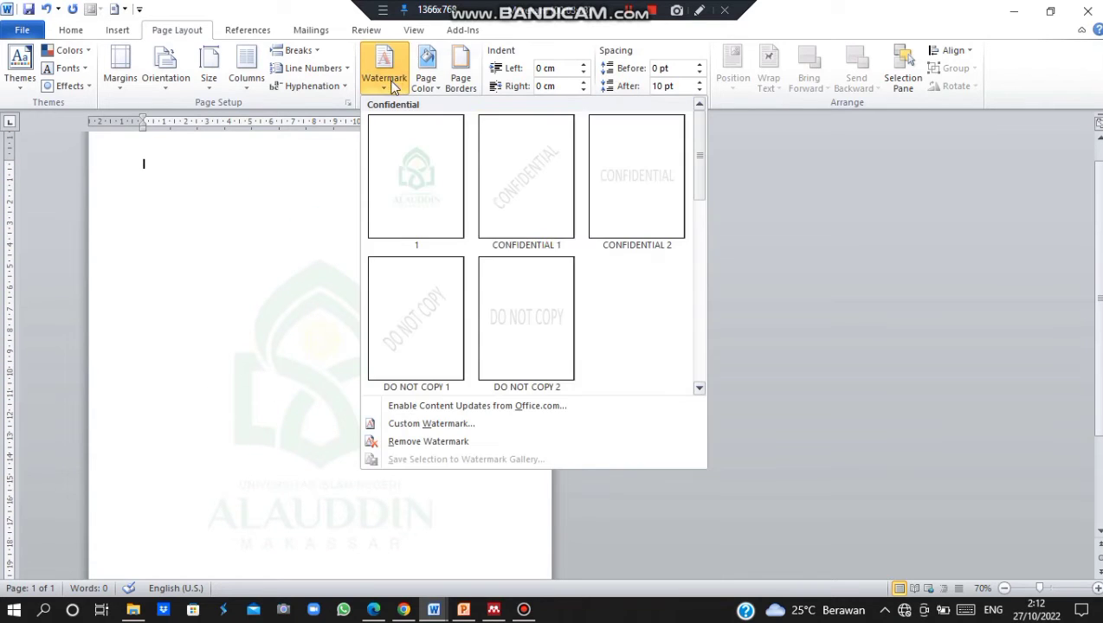
pyautogui.click(444, 425)
pyautogui.click(559, 227)
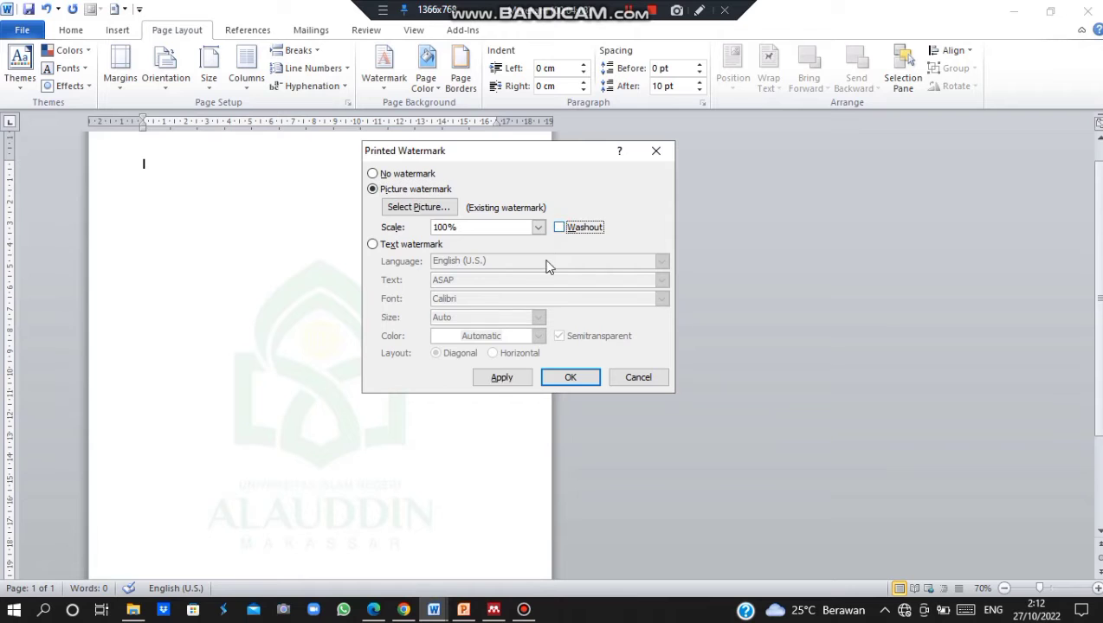
pyautogui.click(499, 378)
pyautogui.moveTo(512, 158); pyautogui.dragTo(790, 154)
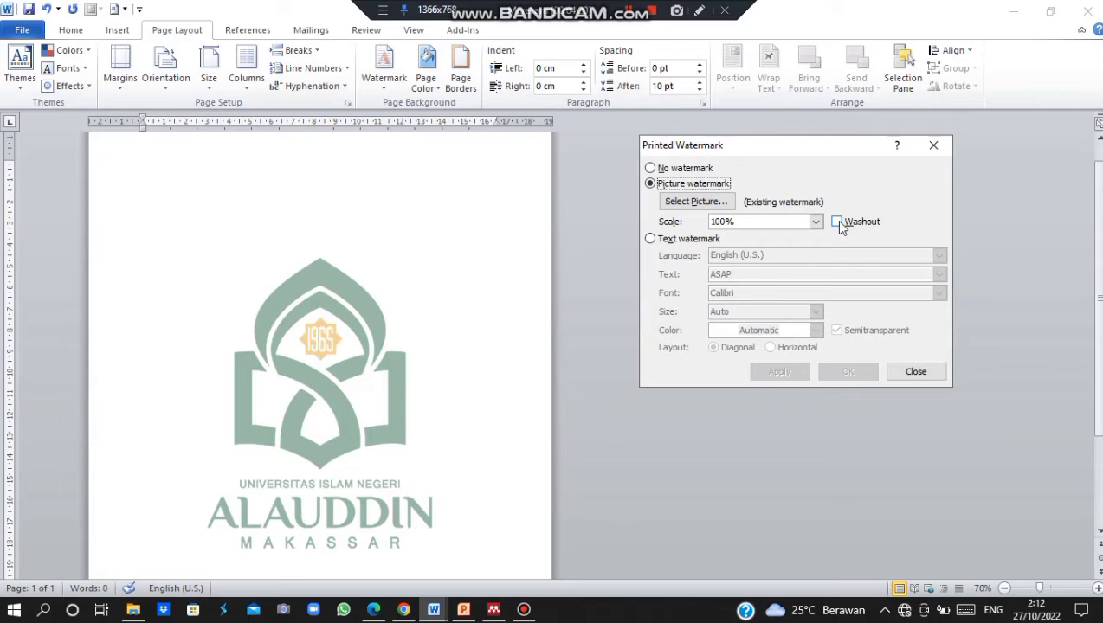
pyautogui.click(836, 221)
pyautogui.click(771, 377)
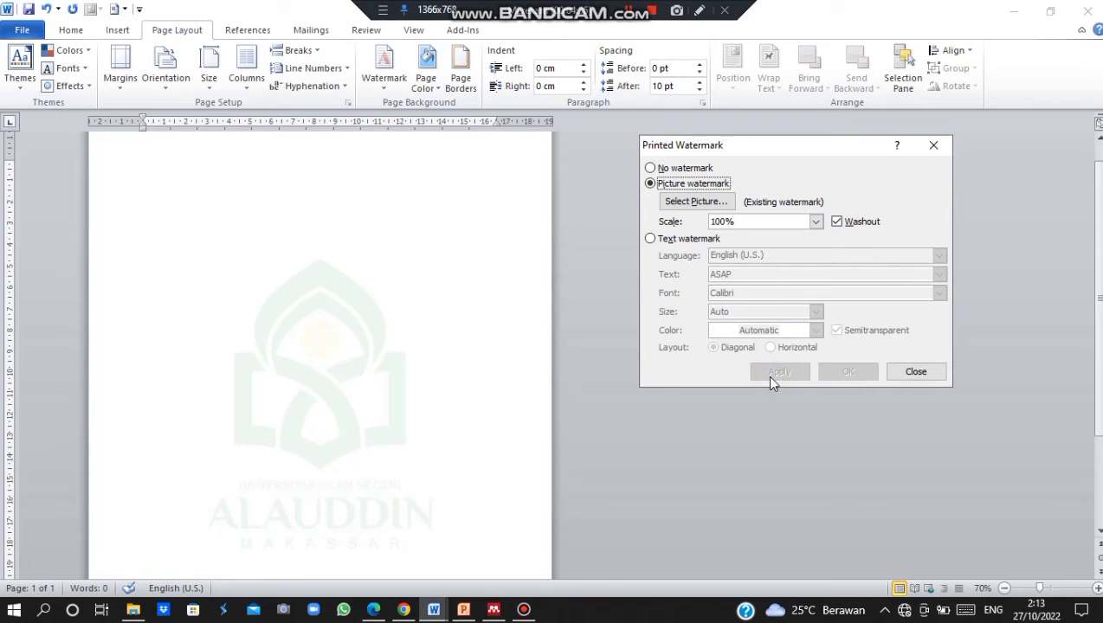
pyautogui.click(912, 374)
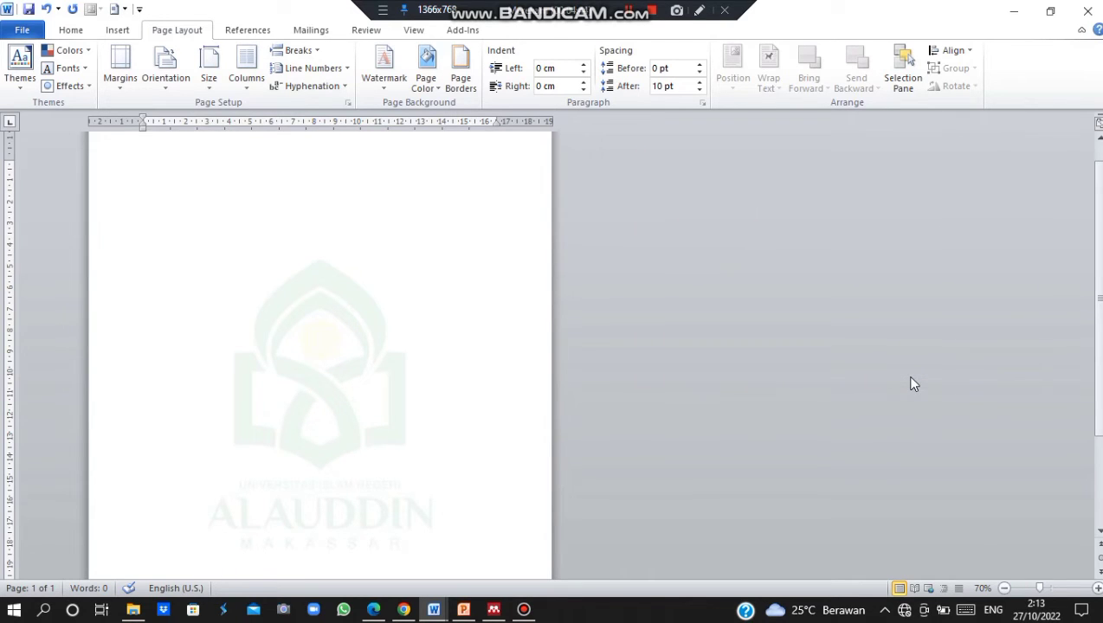
# - Switch to the SKRIPSI thesis document and open its Custom Watermark dialog
pyautogui.moveTo(433, 610)
pyautogui.click(381, 568)
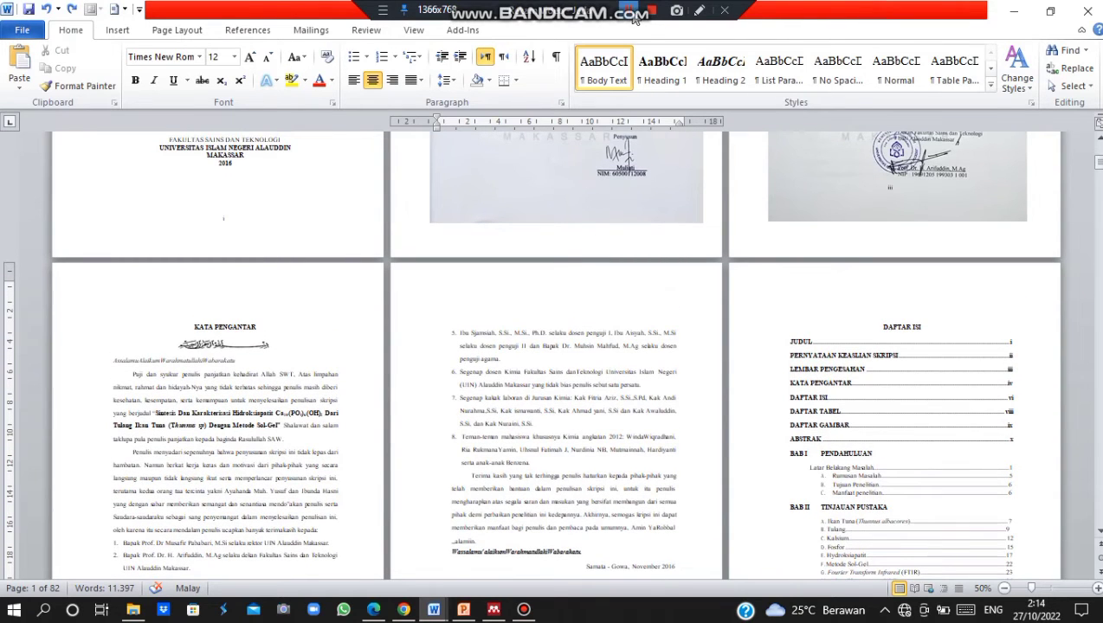
pyautogui.click(192, 33)
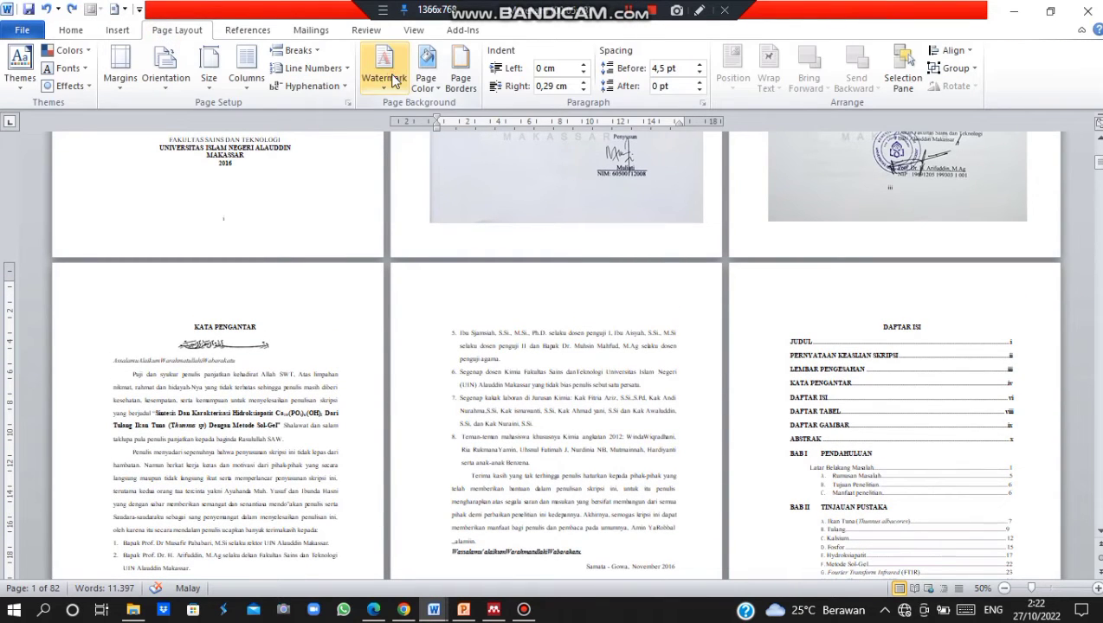
pyautogui.click(383, 64)
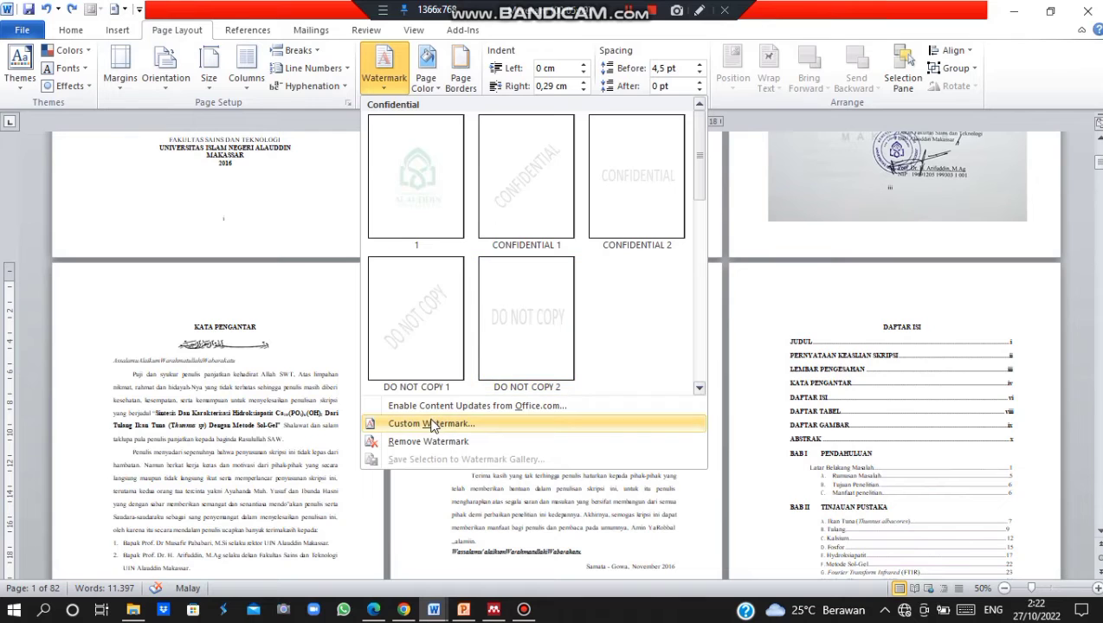
pyautogui.click(426, 423)
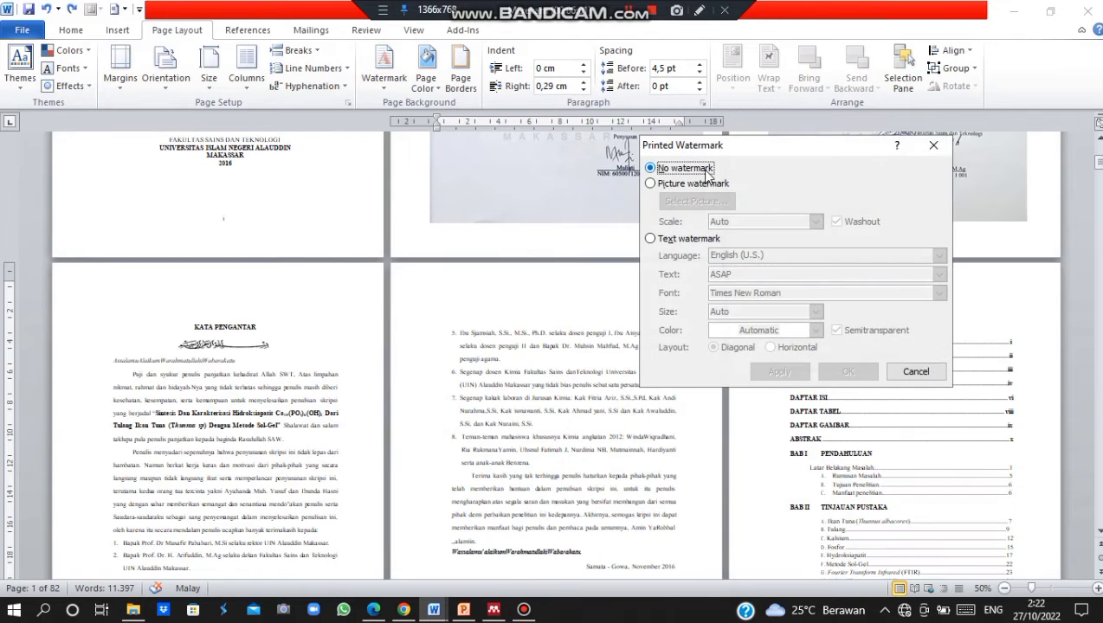
# - Apply the Alauddin Makassar logo as a washed-out 100% picture watermark, then close the dialog
pyautogui.click(651, 183)
pyautogui.click(687, 208)
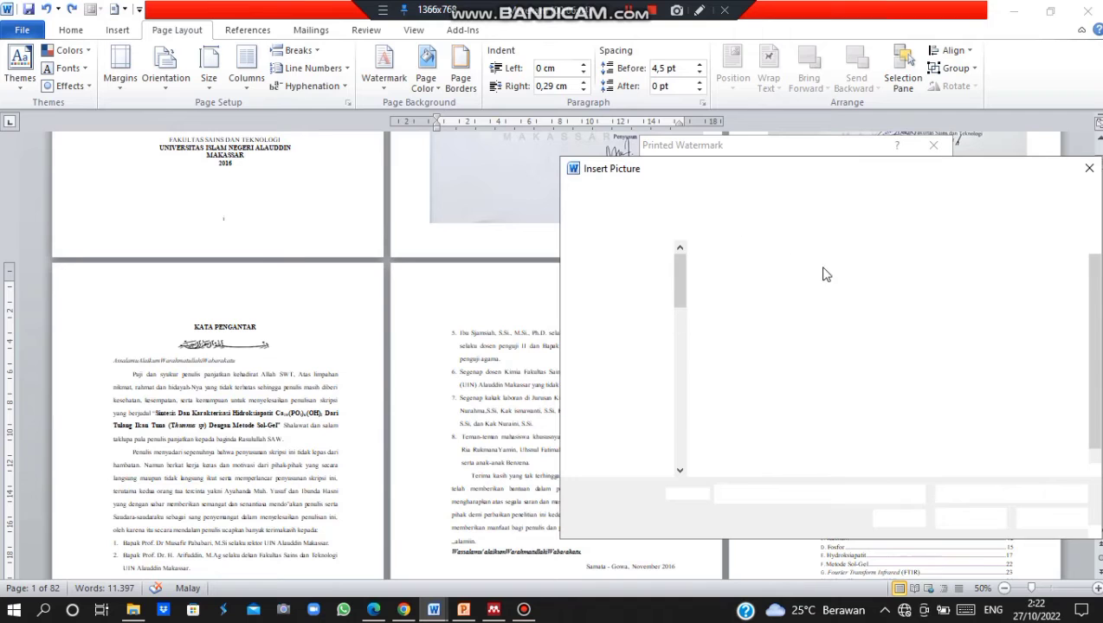
pyautogui.click(946, 322)
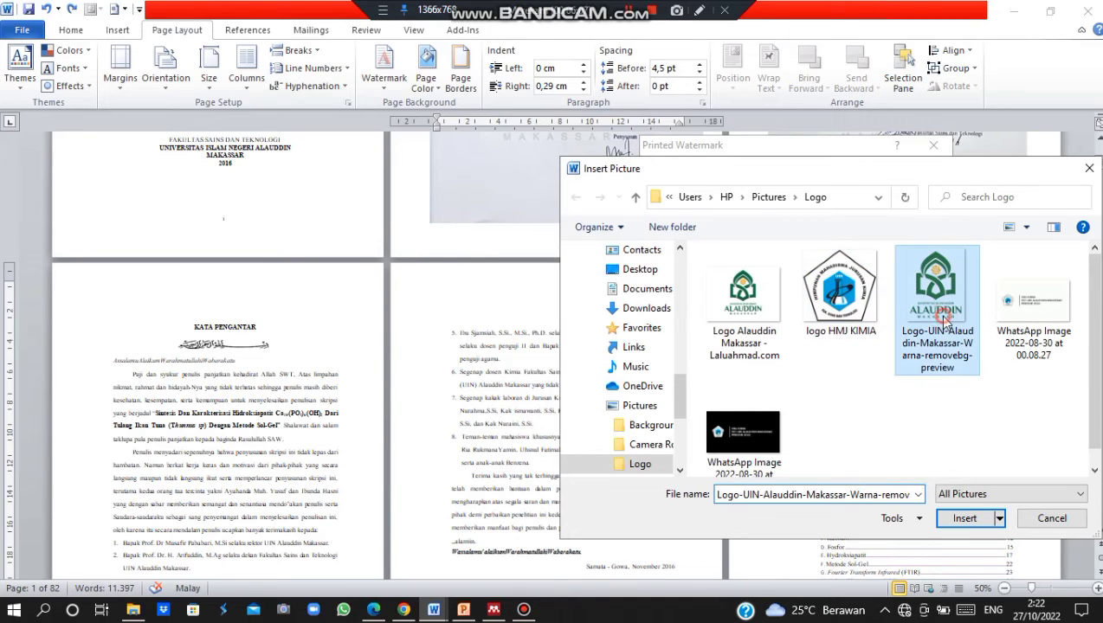
pyautogui.click(965, 518)
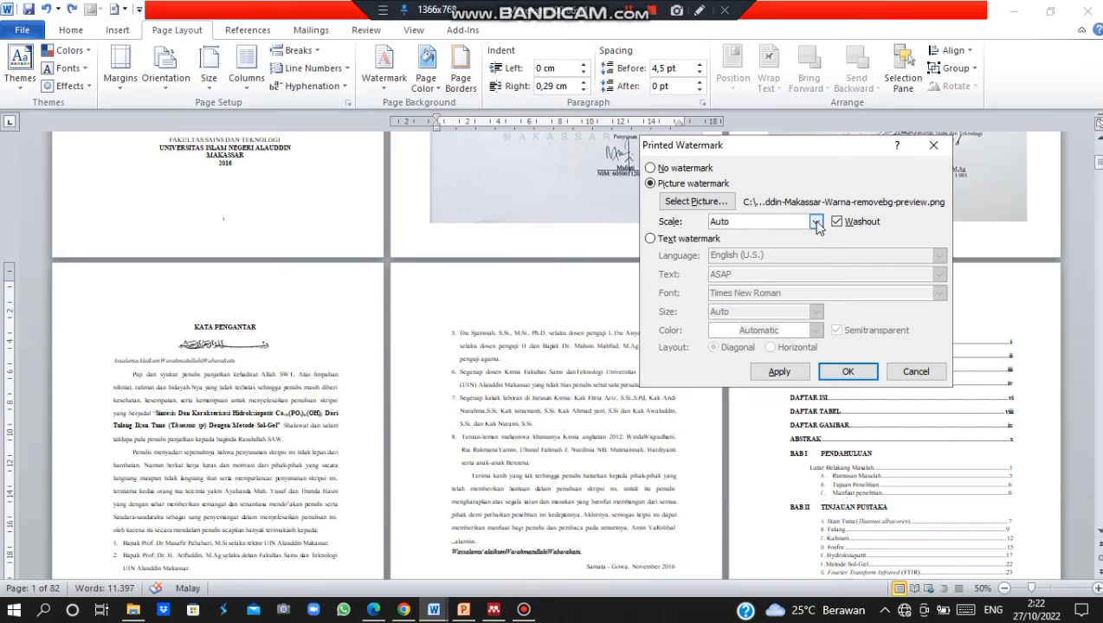
pyautogui.click(816, 222)
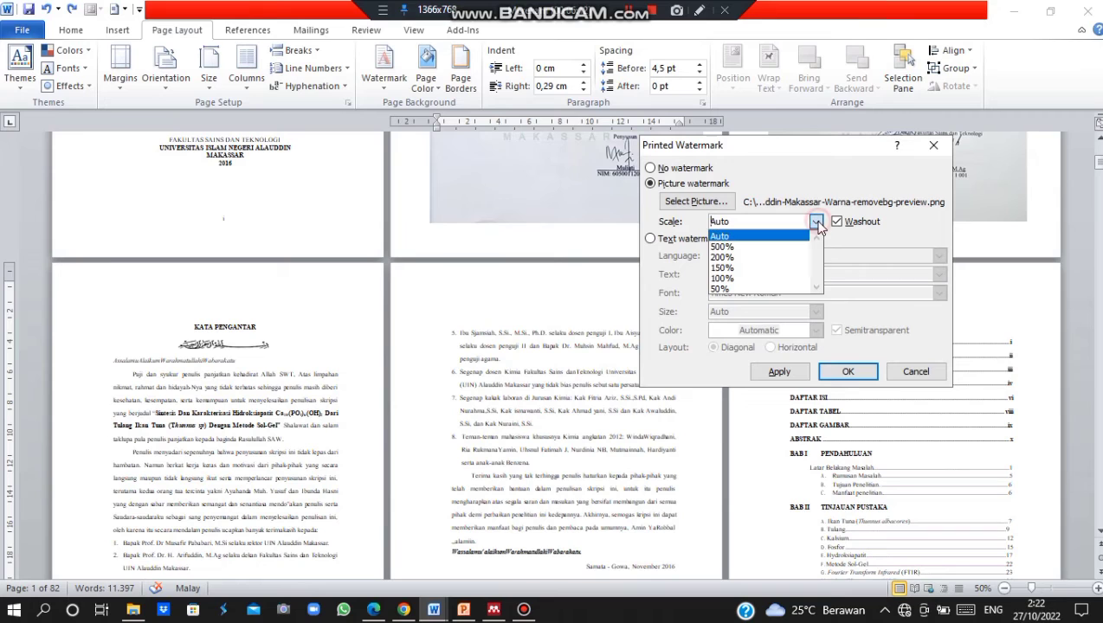
pyautogui.click(782, 278)
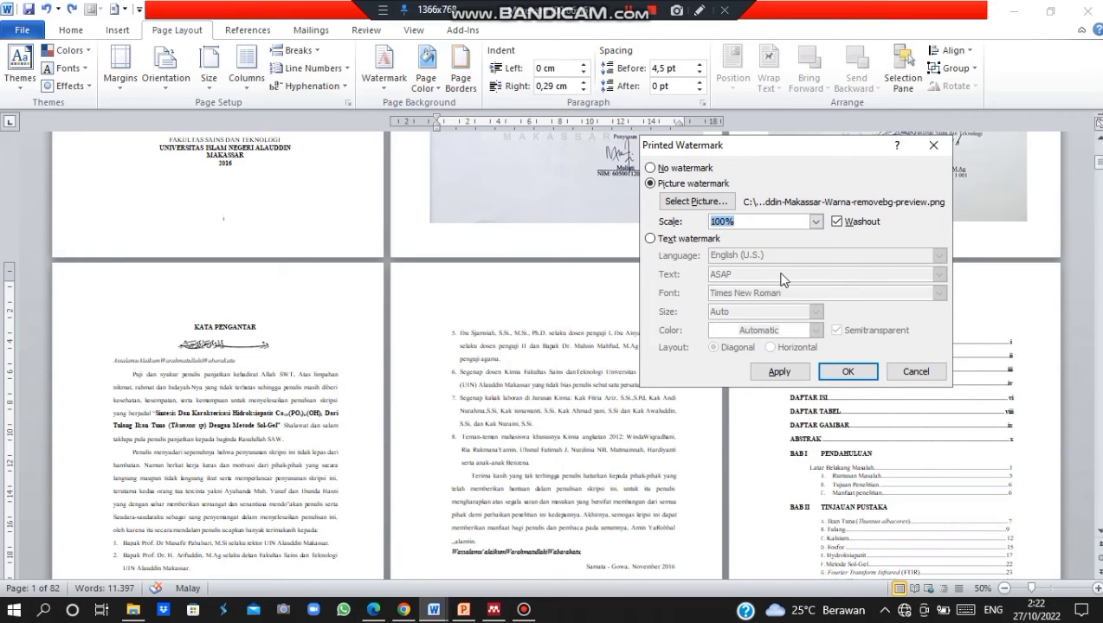
pyautogui.click(833, 372)
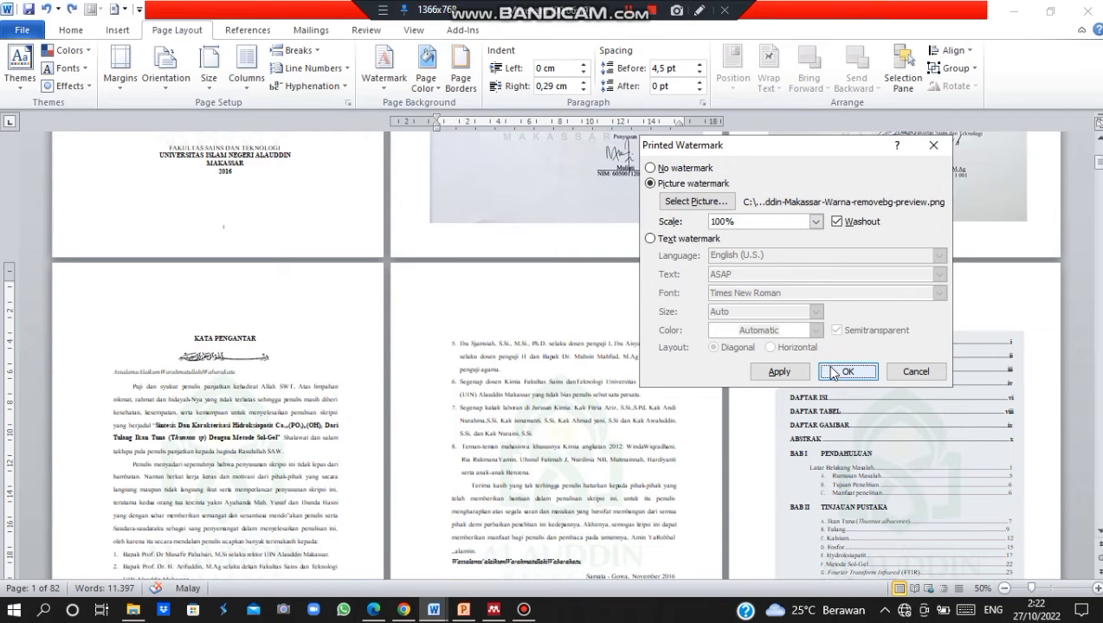
pyautogui.click(933, 148)
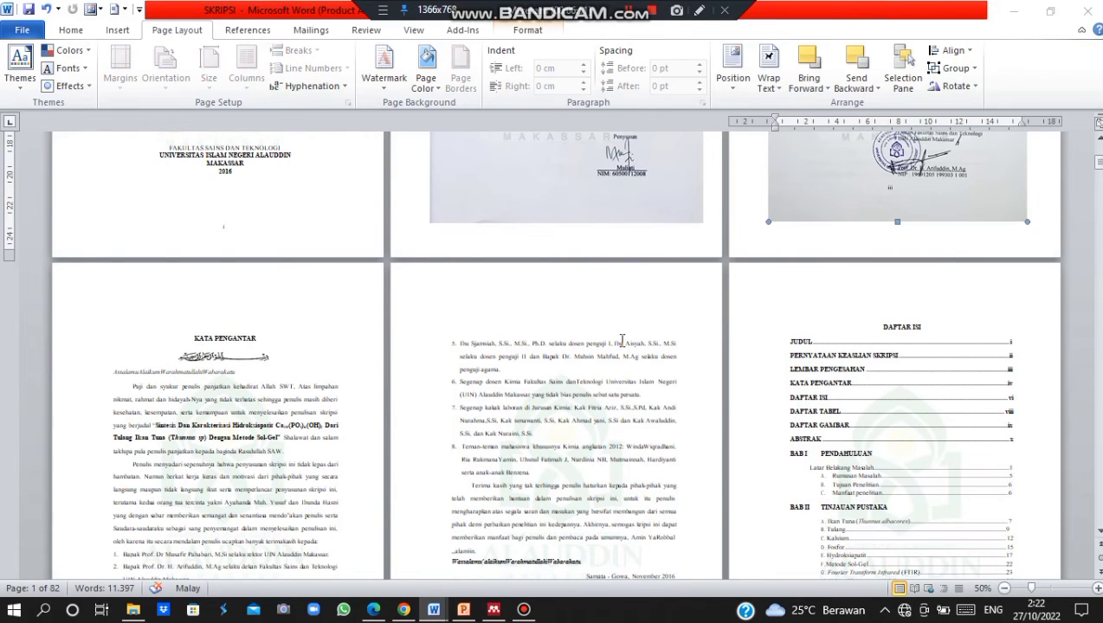
pyautogui.scroll(-10, 617, 252)
pyautogui.scroll(-5, 622, 341)
pyautogui.scroll(-5, 622, 341)
pyautogui.scroll(-5, 622, 340)
pyautogui.scroll(-5, 622, 340)
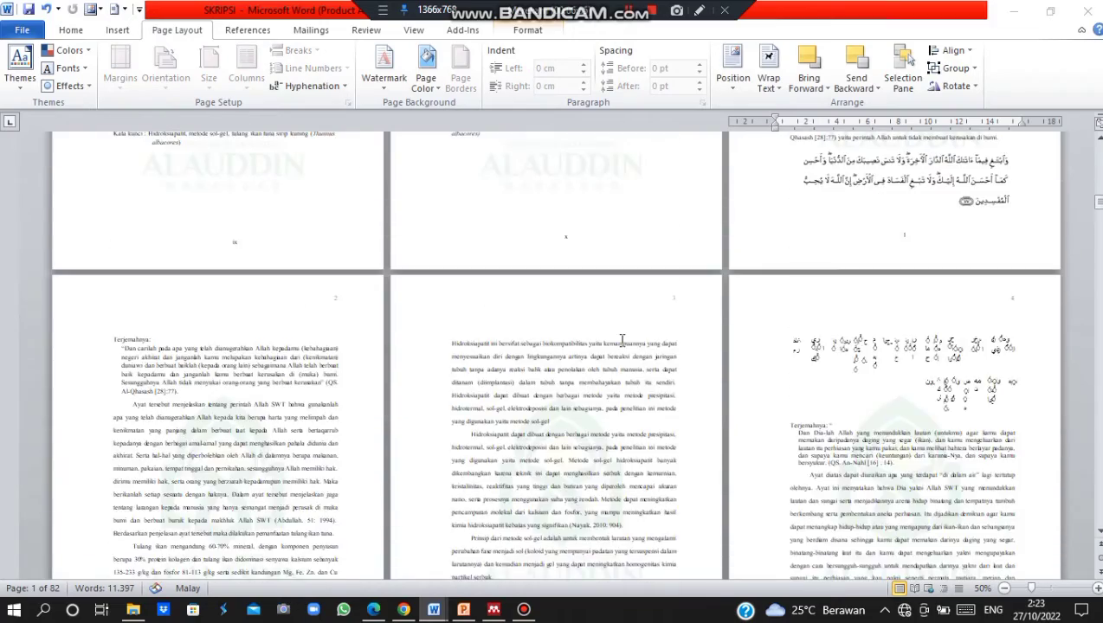
pyautogui.scroll(5, 622, 340)
pyautogui.scroll(5, 622, 340)
pyautogui.scroll(5, 621, 340)
pyautogui.scroll(5, 620, 340)
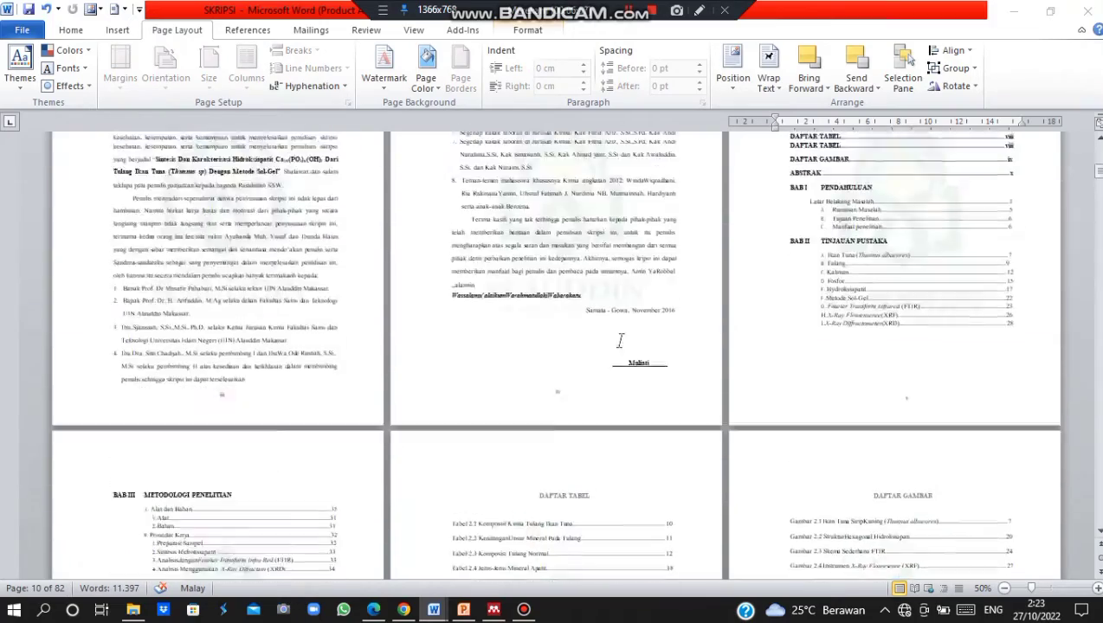
pyautogui.scroll(3, 620, 340)
pyautogui.scroll(3, 620, 340)
pyautogui.scroll(3, 620, 341)
pyautogui.scroll(3, 622, 342)
pyautogui.scroll(-2, 621, 342)
pyautogui.scroll(1, 622, 342)
pyautogui.scroll(-1, 621, 342)
pyautogui.scroll(-4, 622, 342)
pyautogui.scroll(4, 621, 342)
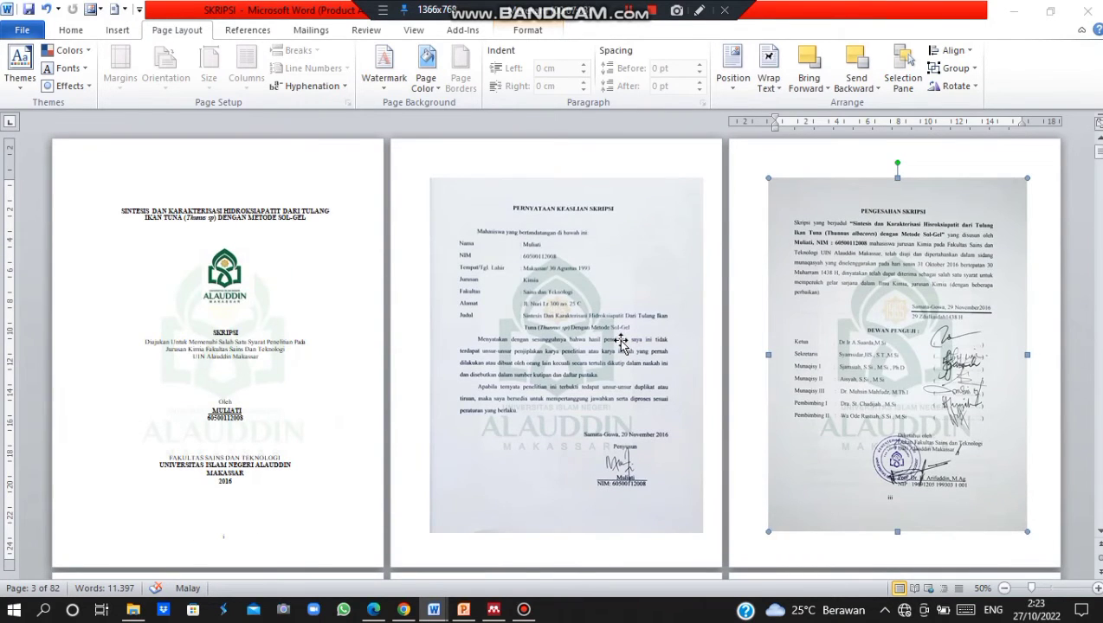
pyautogui.scroll(-1, 622, 342)
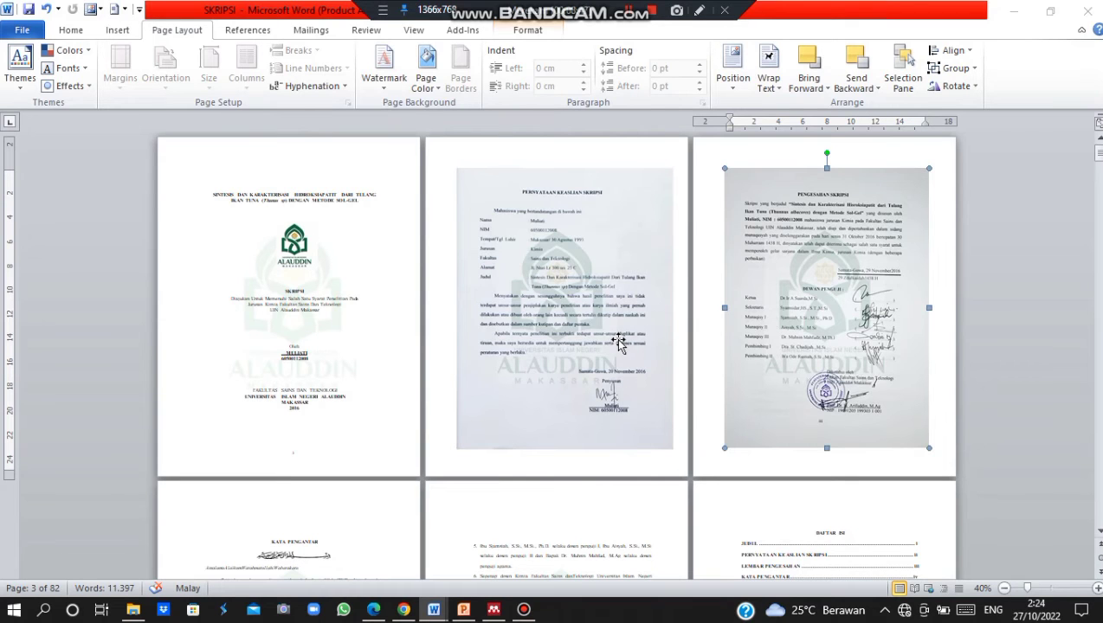
# - Enter header editing and unlink section 2's header from the cover page's header
pyautogui.doubleClick(461, 459)
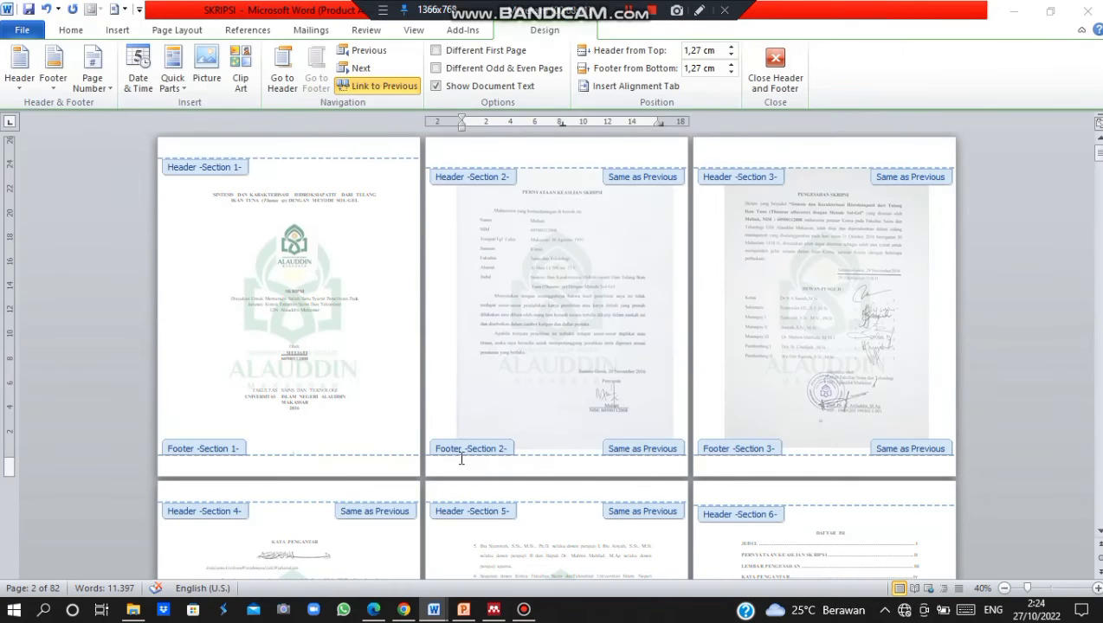
pyautogui.click(338, 466)
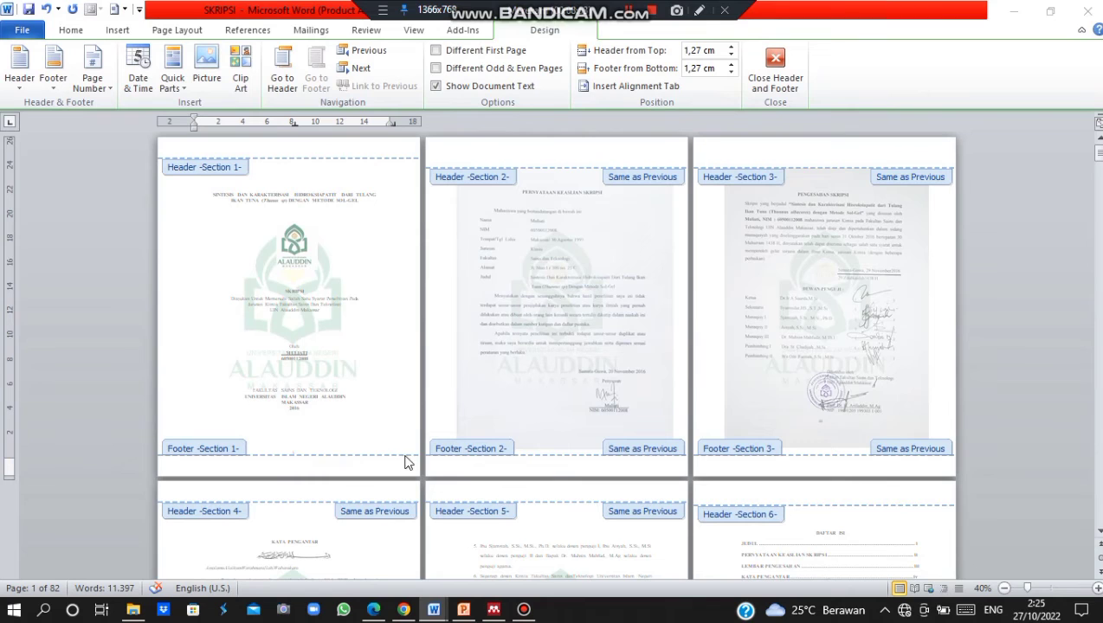
pyautogui.click(457, 459)
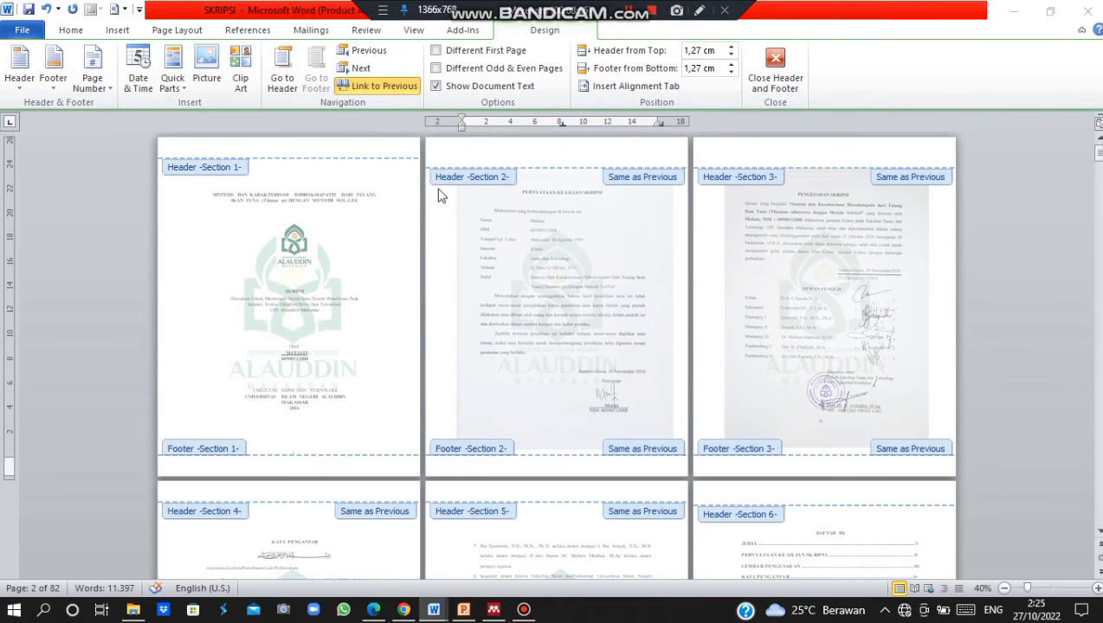
pyautogui.click(459, 151)
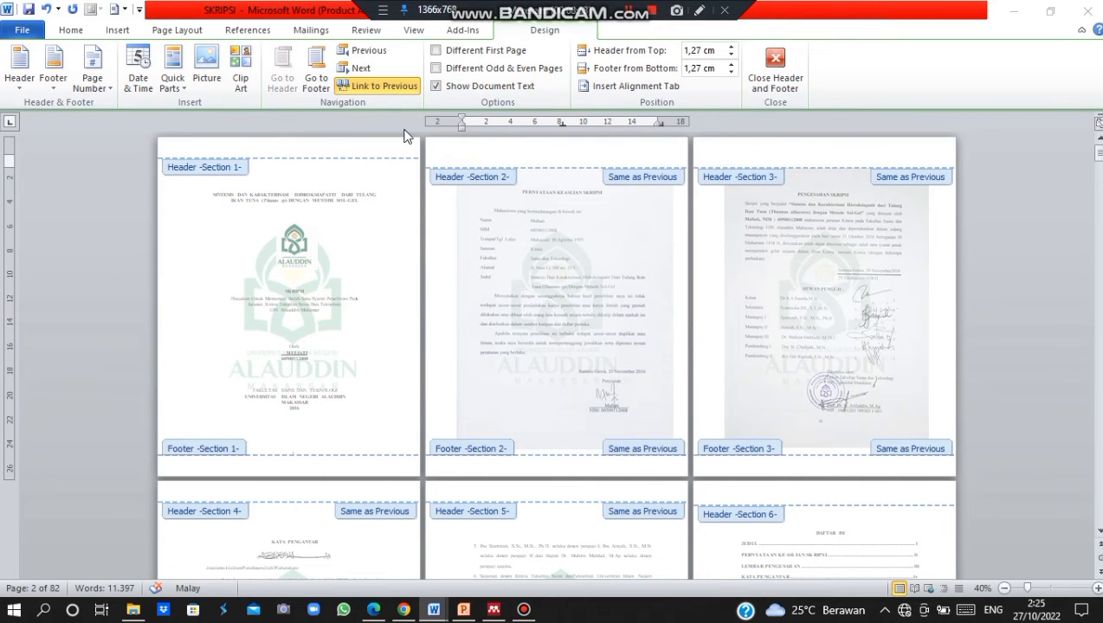
pyautogui.click(389, 88)
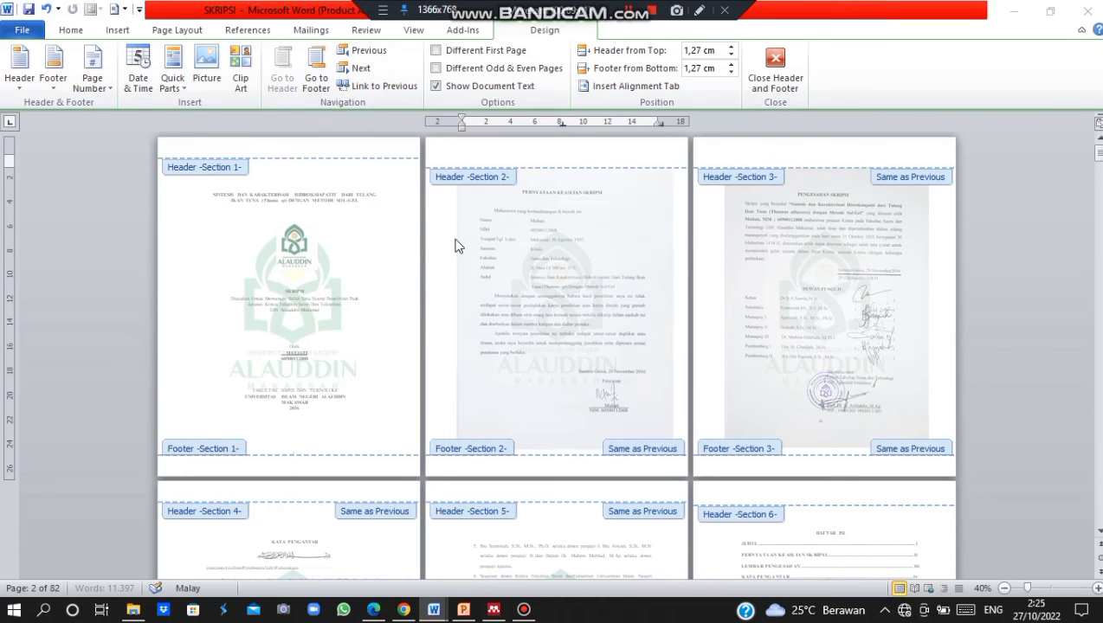
# - Unlink section 2's footer from the cover's, then select the cover page's faded logo watermark
pyautogui.click(458, 462)
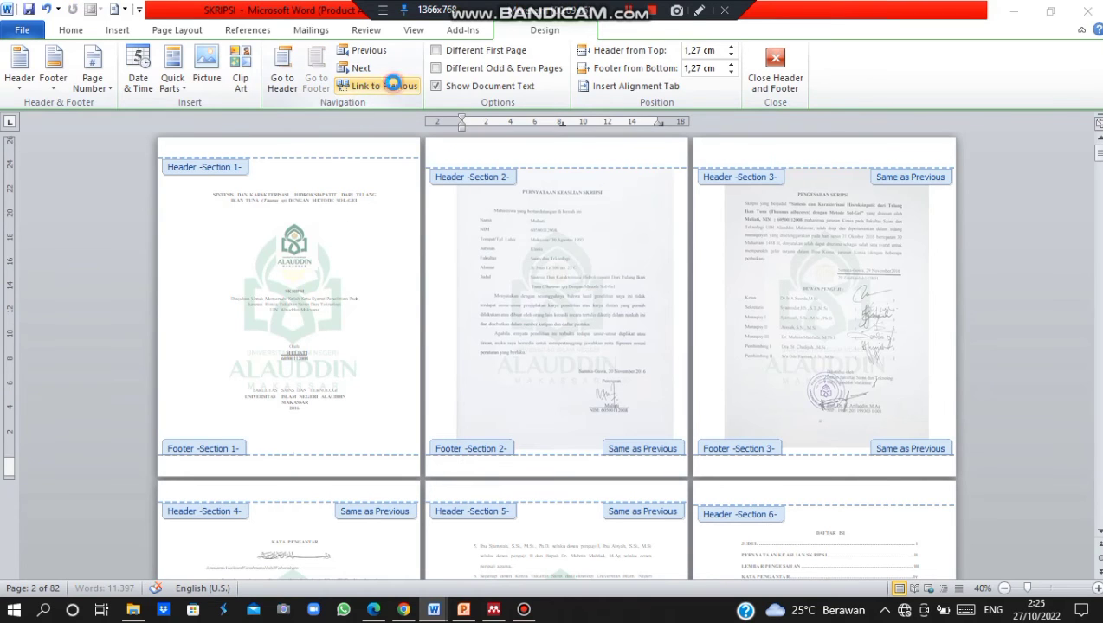
pyautogui.click(394, 84)
pyautogui.click(313, 298)
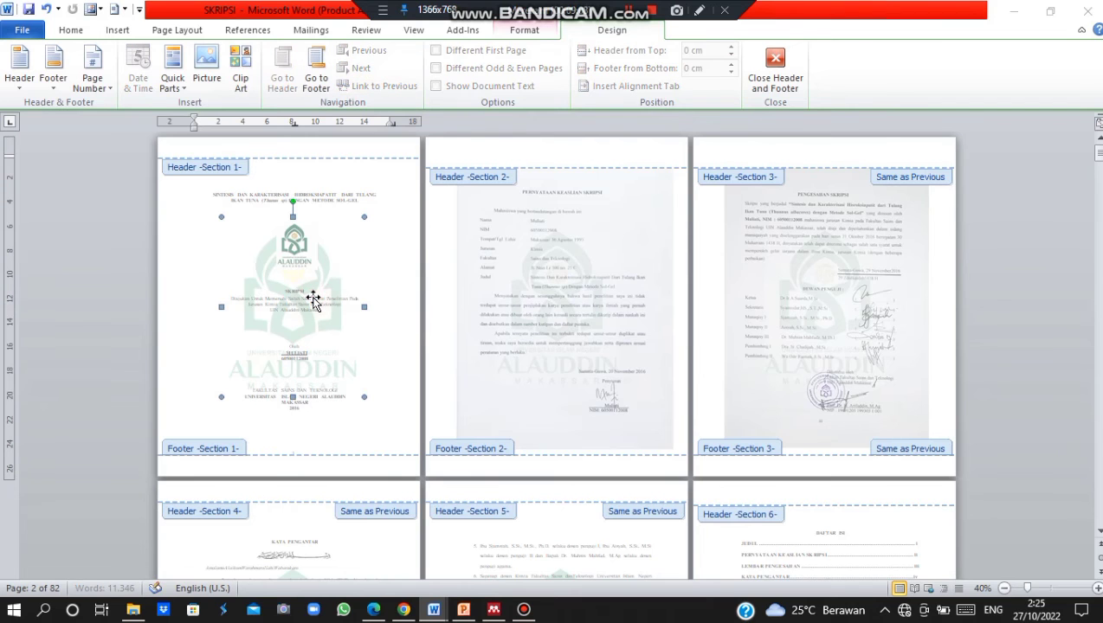
# - Delete the cover page watermark and check that later pages still show the logo
pyautogui.press('Delete')
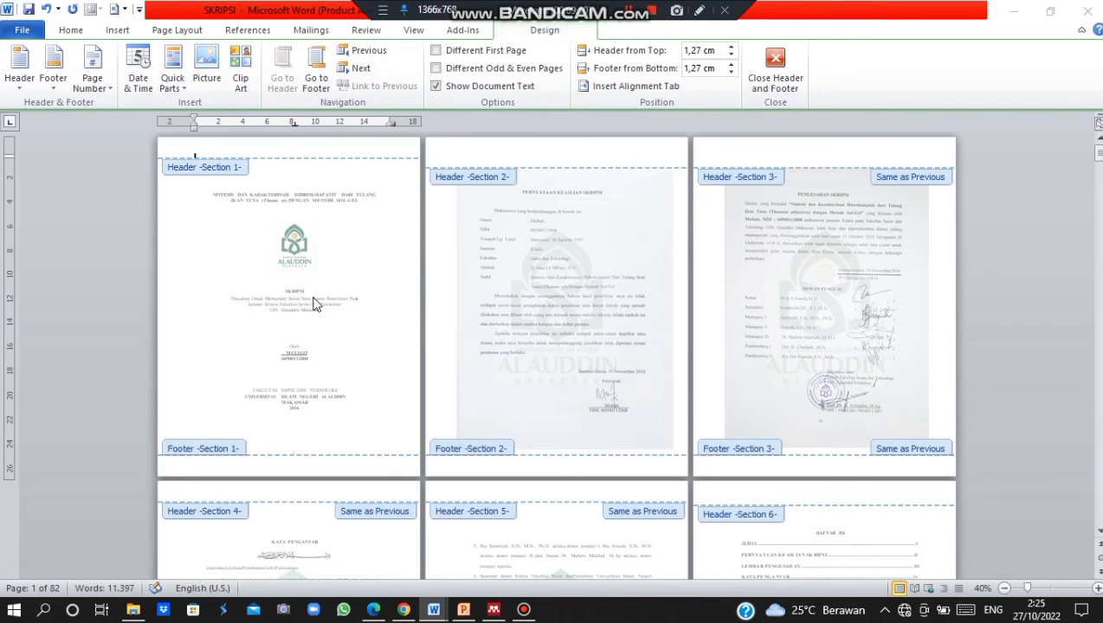
pyautogui.scroll(-3, 352, 362)
pyautogui.scroll(-4, 352, 362)
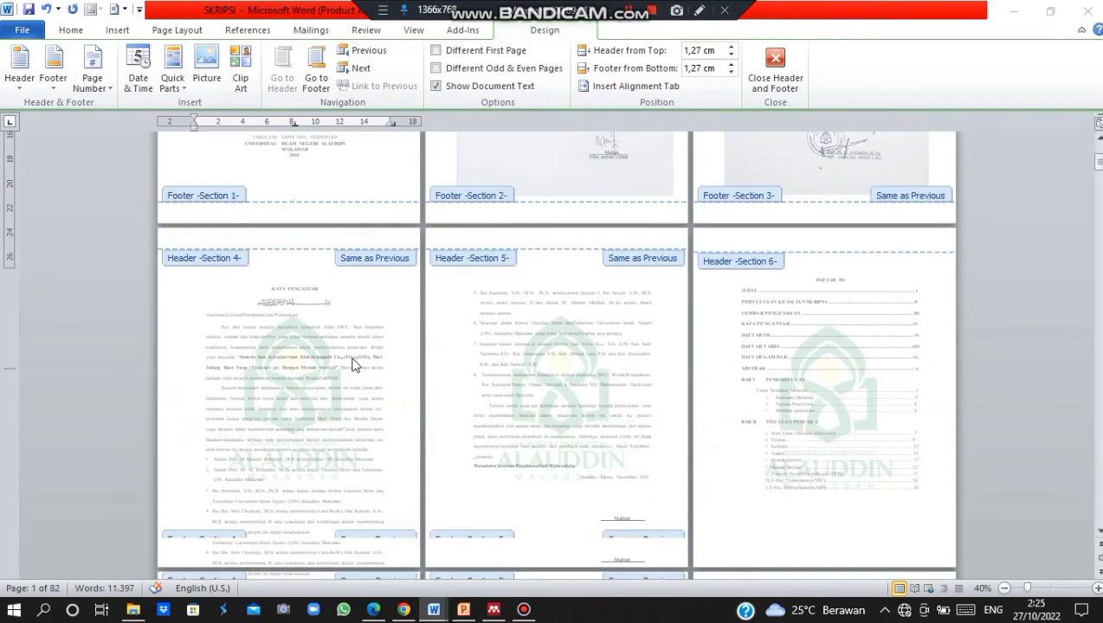
pyautogui.scroll(-4, 351, 360)
pyautogui.scroll(-2, 352, 362)
pyautogui.scroll(-5, 351, 362)
pyautogui.scroll(-4, 351, 362)
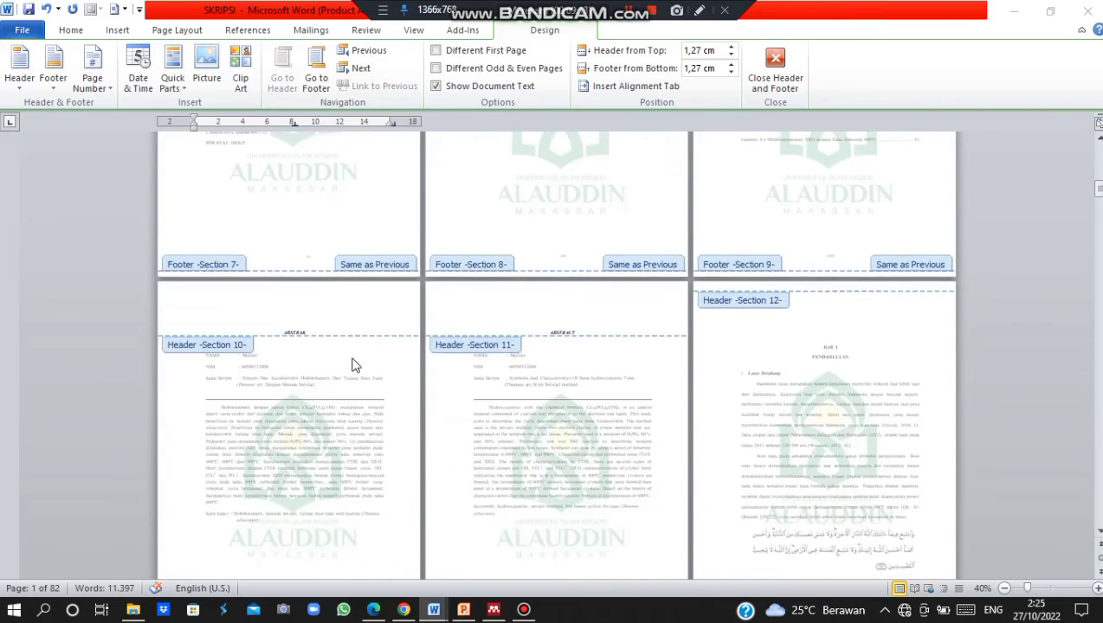
pyautogui.scroll(2, 352, 364)
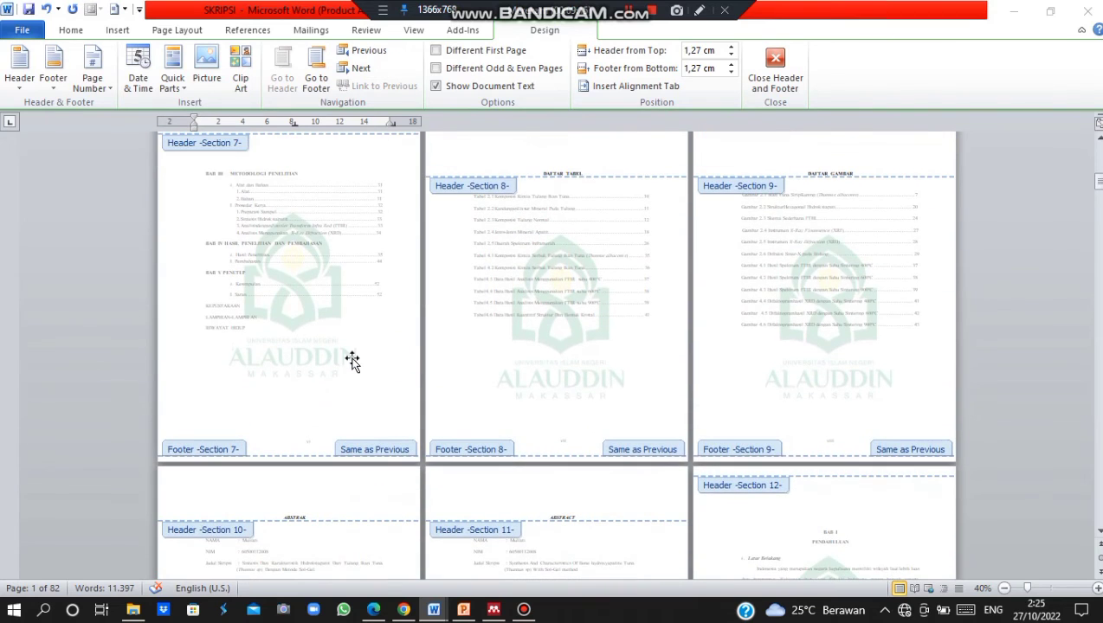
pyautogui.click(352, 362)
# - Leave header and footer editing and scroll through the watermarked thesis pages
pyautogui.doubleClick(400, 360)
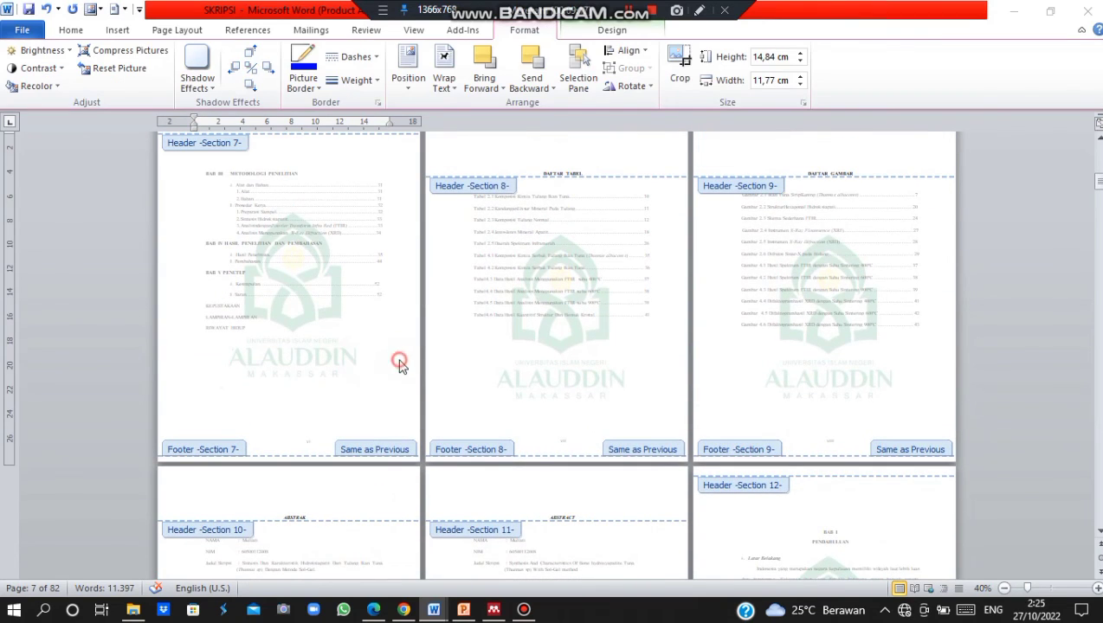
pyautogui.scroll(-6, 401, 362)
pyautogui.scroll(-3, 402, 363)
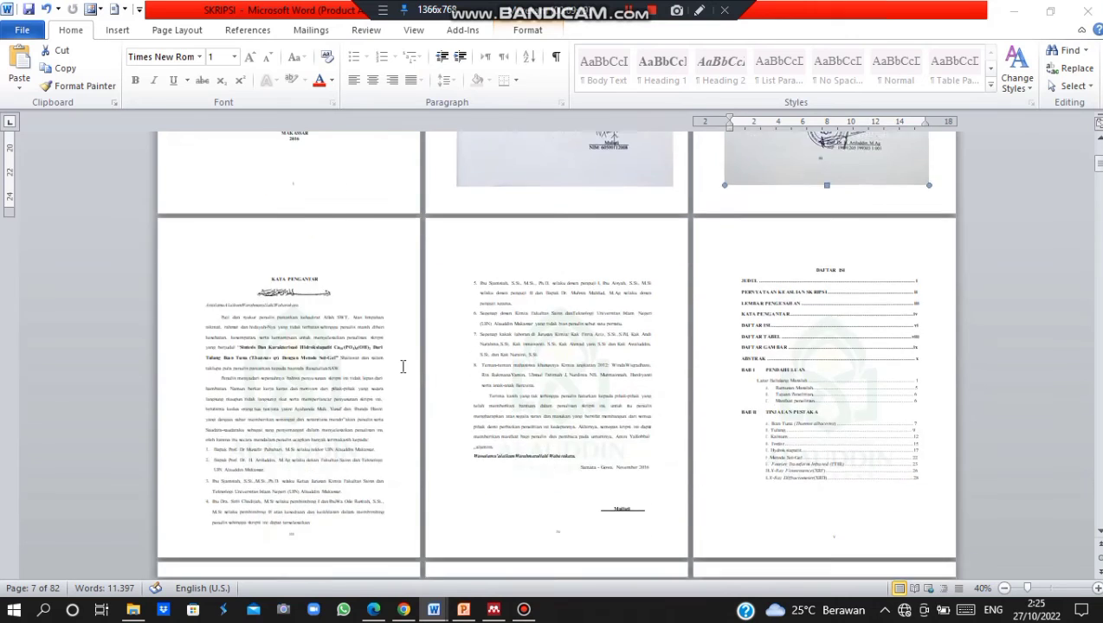
pyautogui.scroll(-3, 402, 365)
pyautogui.scroll(-3, 402, 364)
pyautogui.scroll(-3, 403, 365)
pyautogui.scroll(-3, 403, 368)
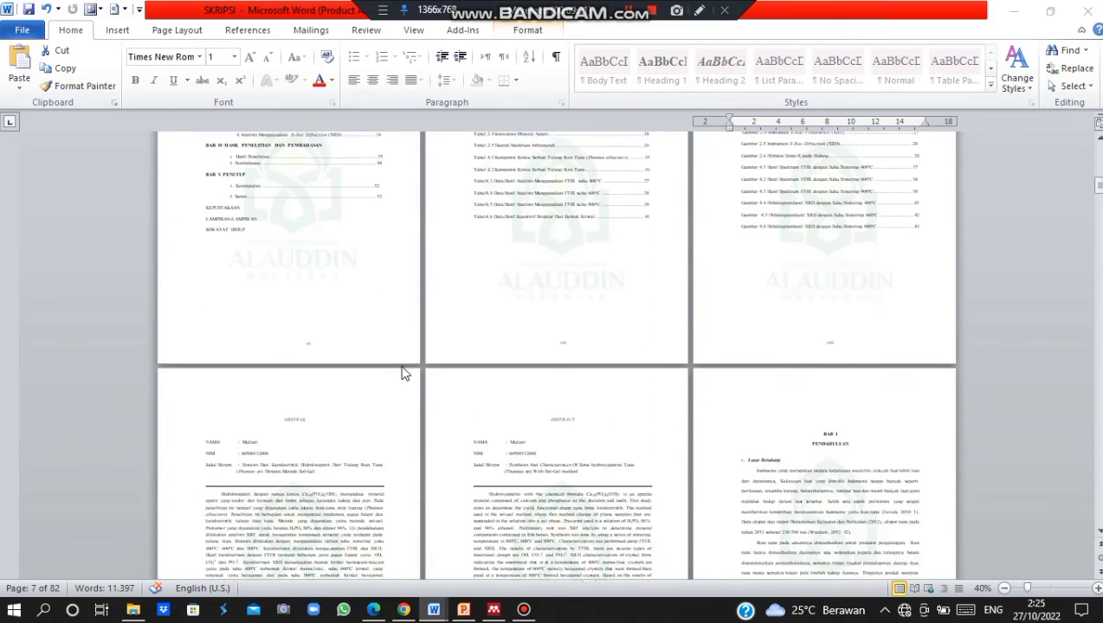
pyautogui.scroll(-1, 404, 372)
# - Return to the document body and minimize Word to reveal the desktop
pyautogui.click(178, 30)
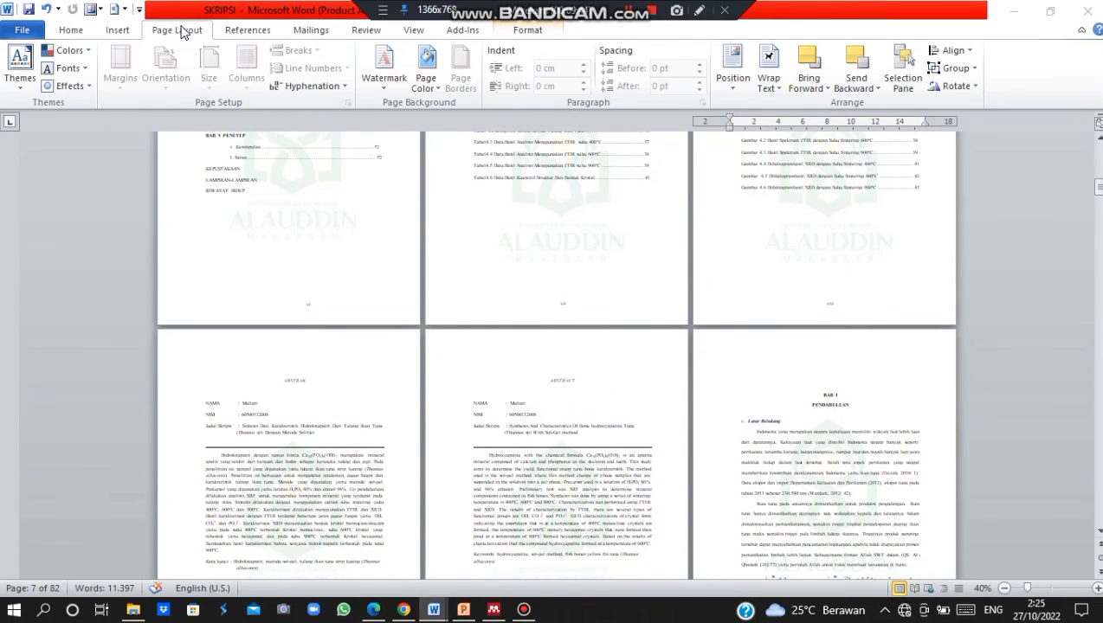
pyautogui.click(311, 289)
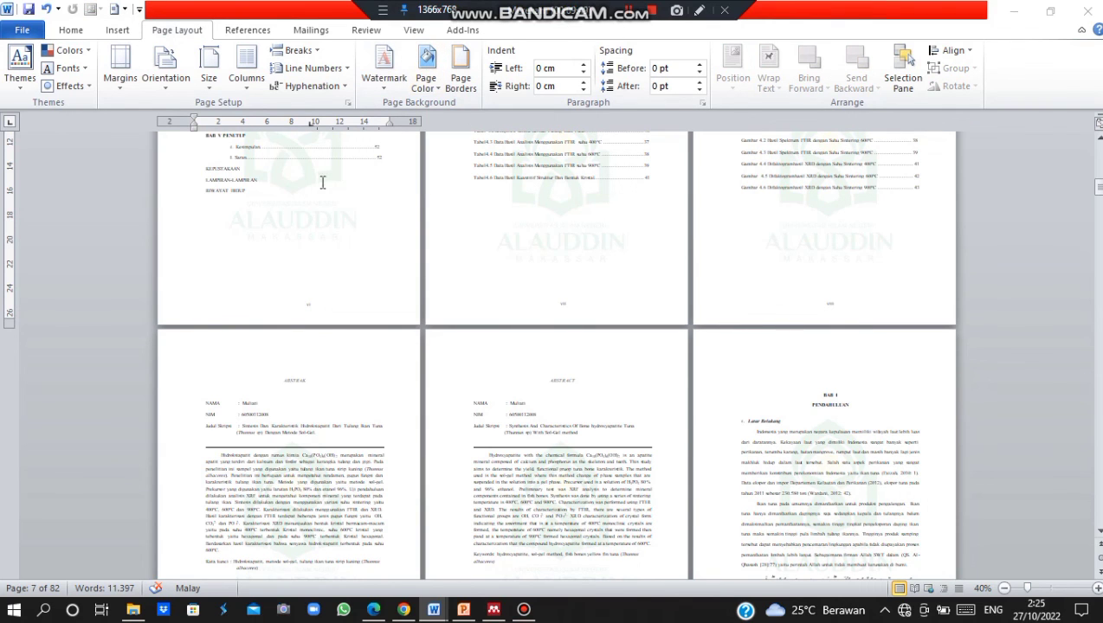
pyautogui.press('super+d')
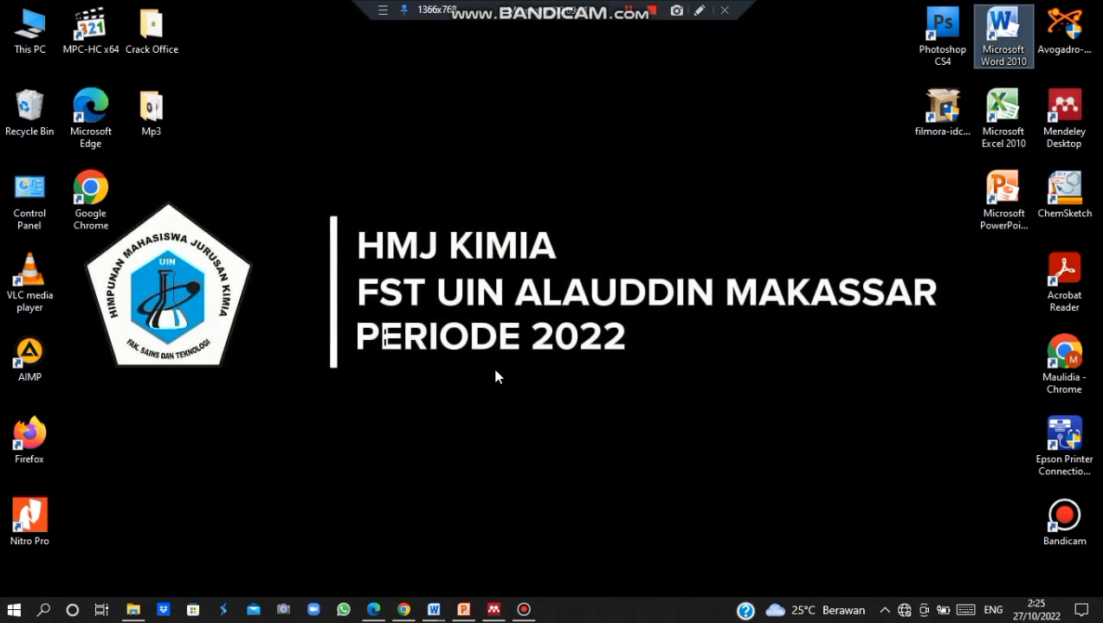